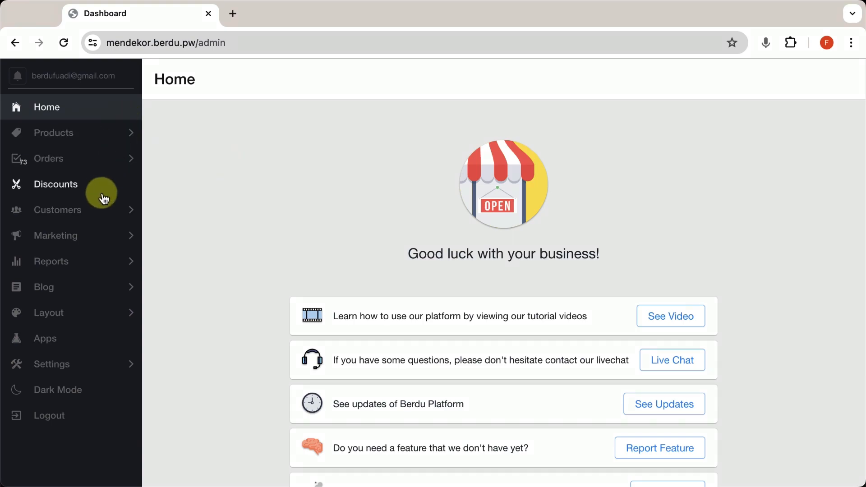
Open the layout editor for the store's home page and look through the page preview
left_click(64, 313)
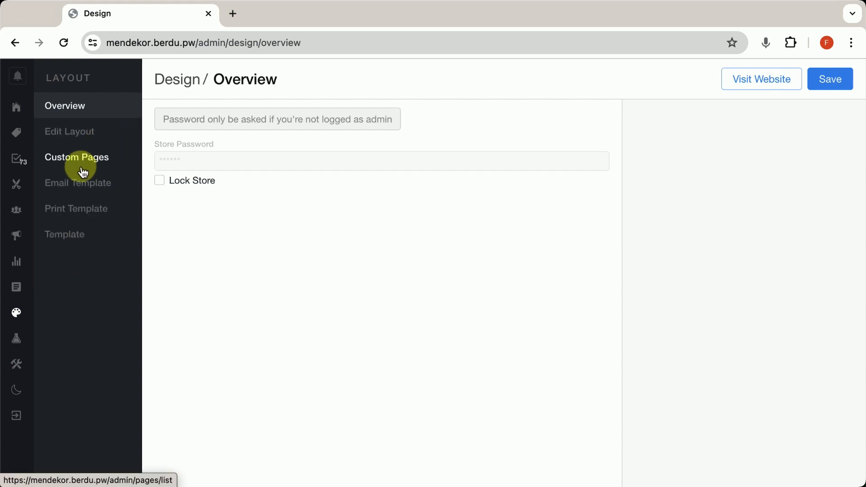
left_click(90, 142)
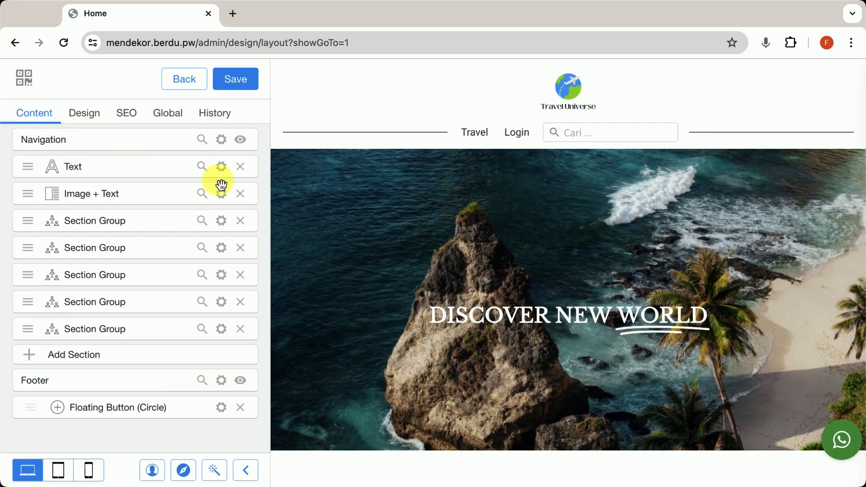
scroll(391, 283, "down", 5)
scroll(390, 287, "down", 10)
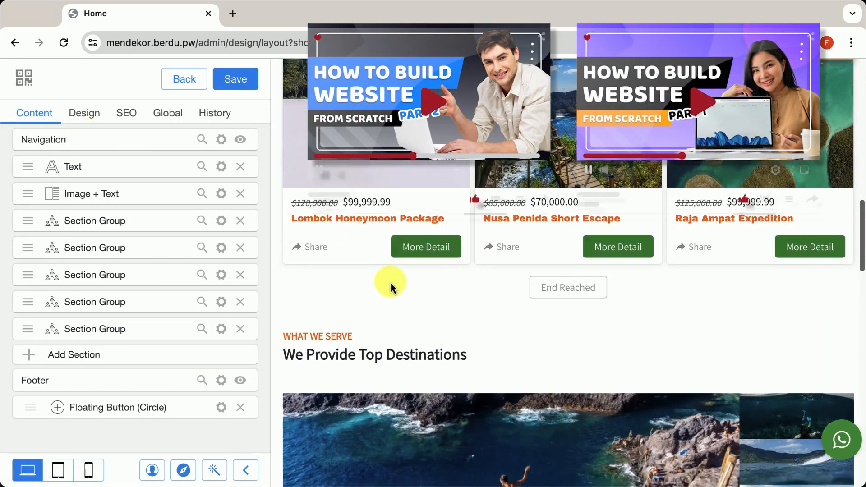
scroll(391, 288, "down", 10)
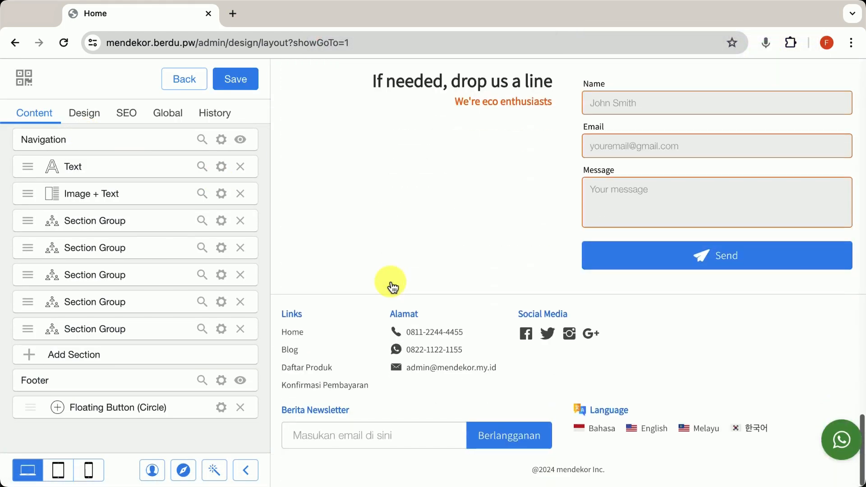
scroll(393, 287, "up", 20)
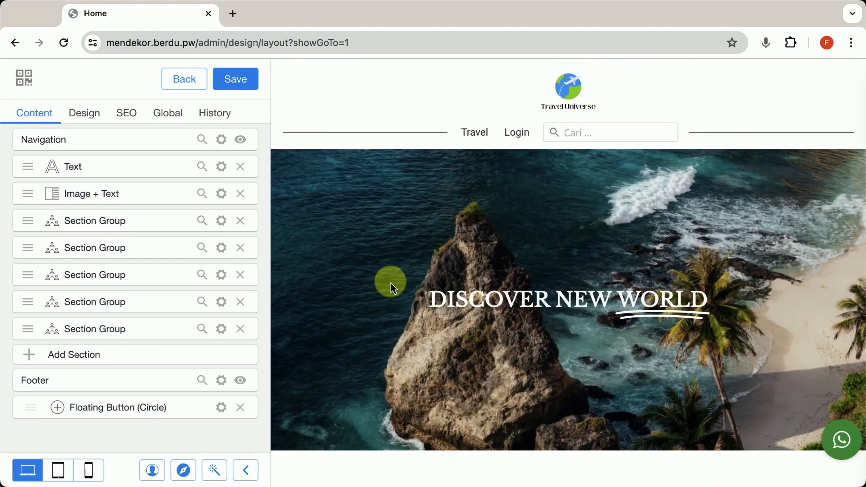
Add a Mega Menu / Large Menu section to the site's navigation
left_click(221, 140)
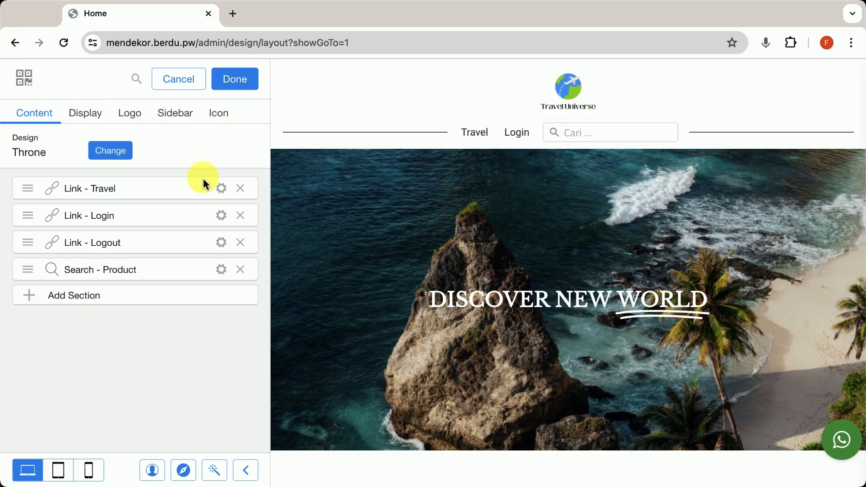
left_click(142, 300)
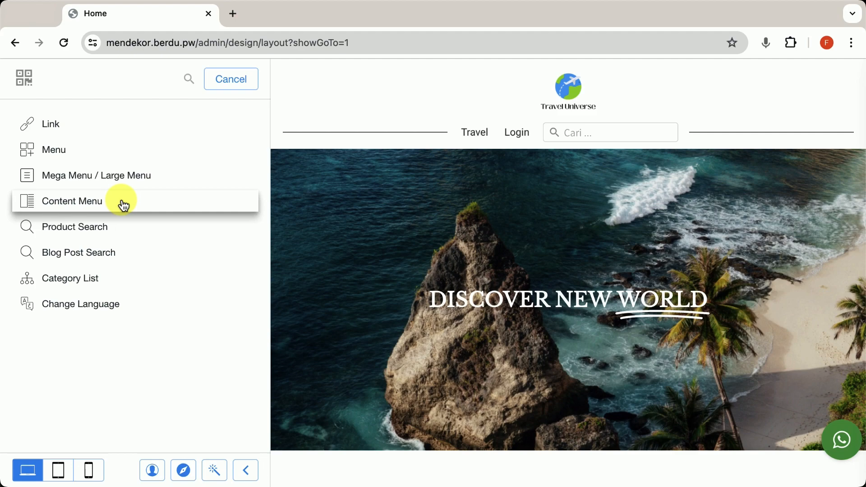
left_click(122, 177)
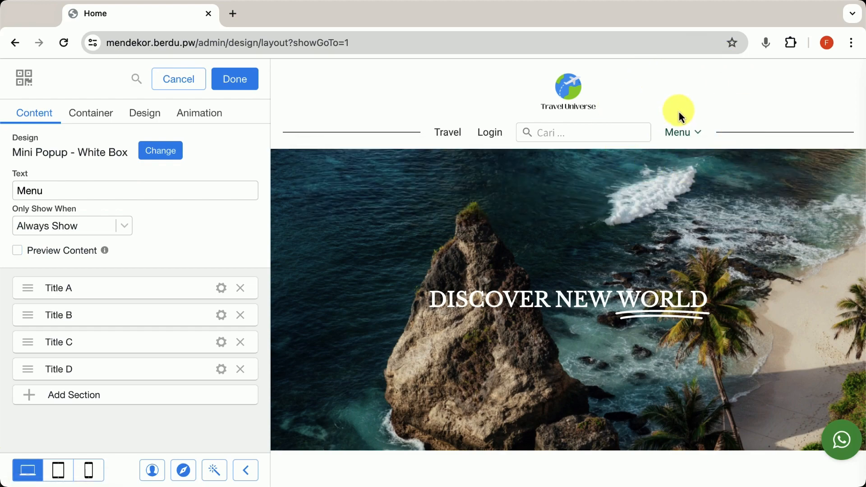
Check the new mega menu's dropdown and enable Preview Content for it
mouse_move(680, 135)
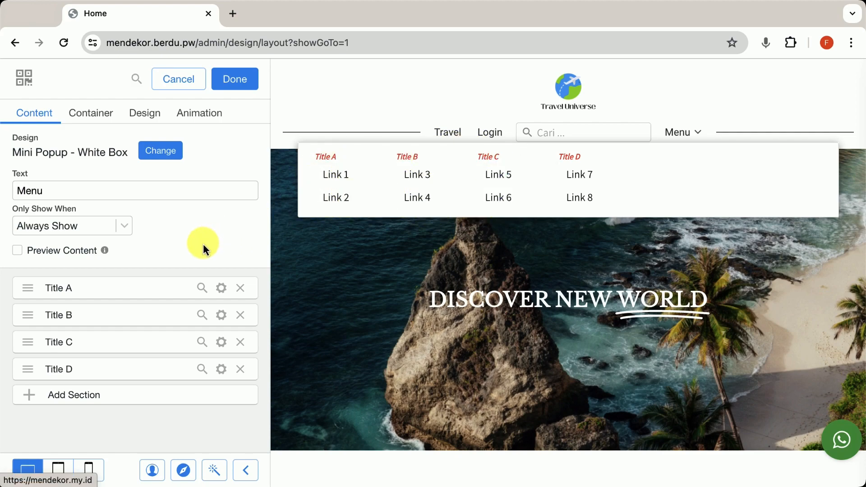
mouse_move(75, 248)
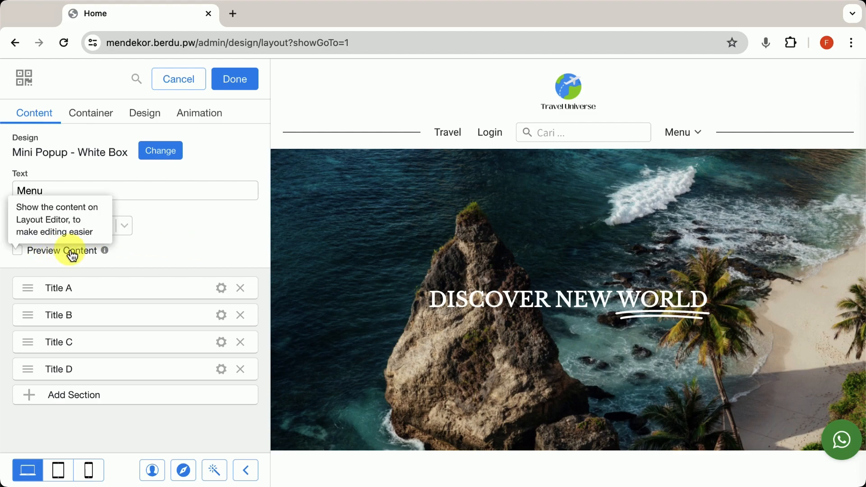
left_click(18, 252)
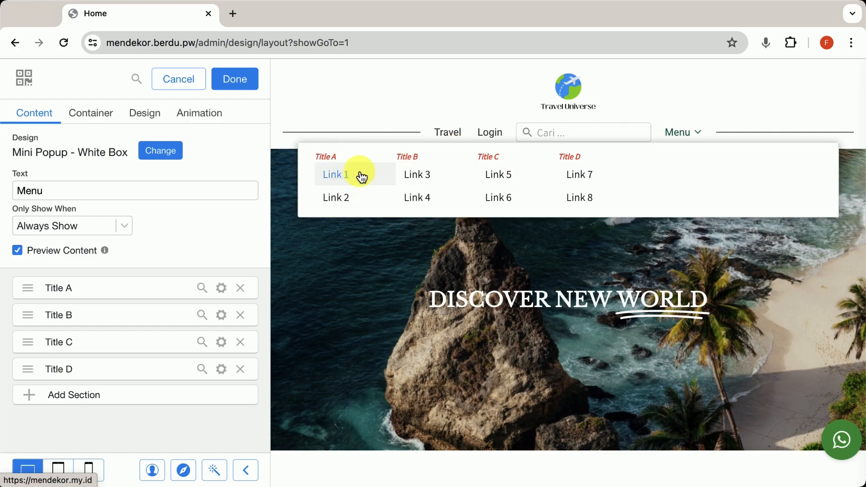
left_click(197, 222)
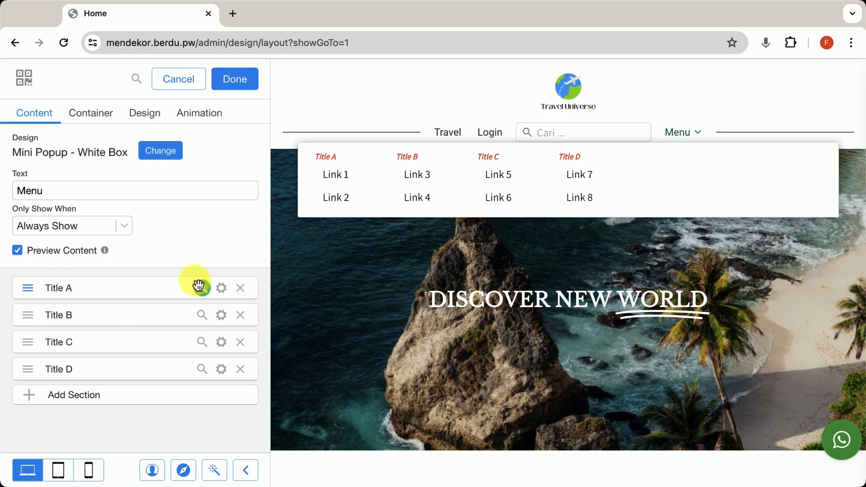
Set the Title A column's width to 111 and rename its title to TRAVEL PACKAGE
left_click(221, 288)
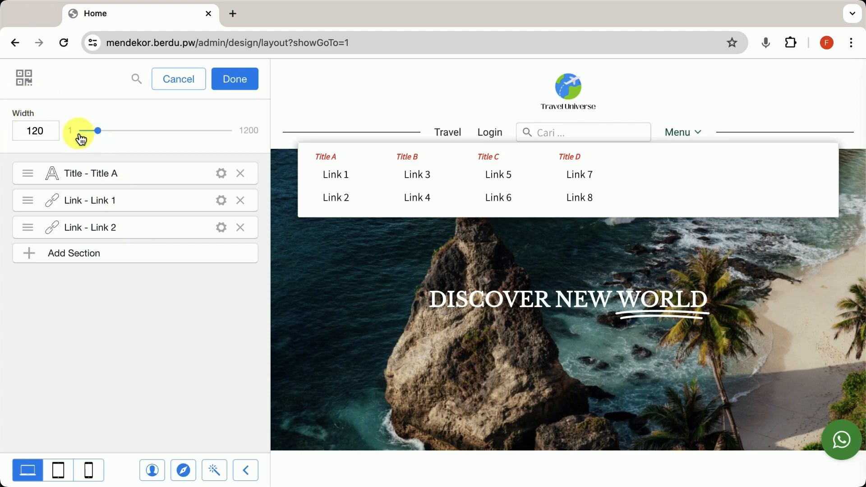
mouse_move(96, 131)
left_mouse_down()
mouse_move(112, 130)
mouse_move(94, 133)
left_mouse_up()
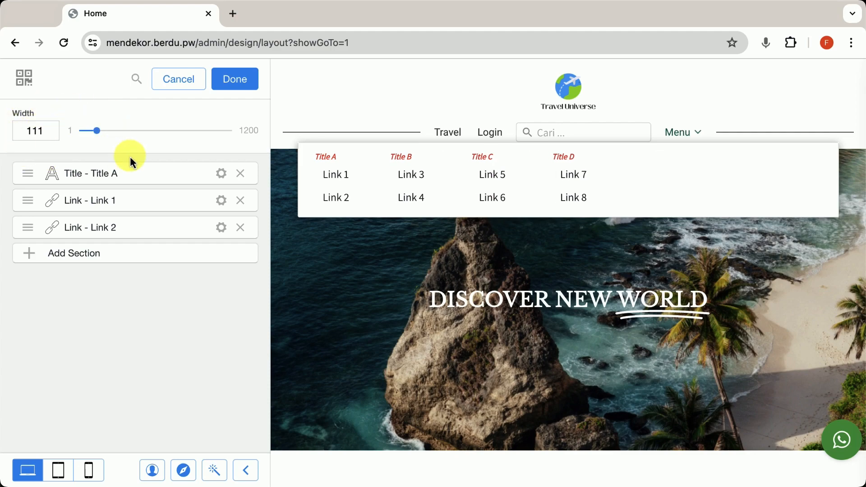
left_click(221, 174)
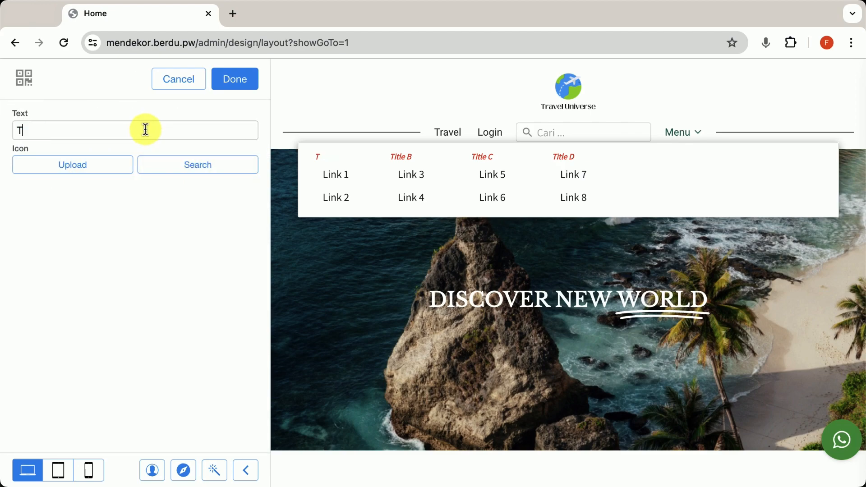
left_click(235, 82)
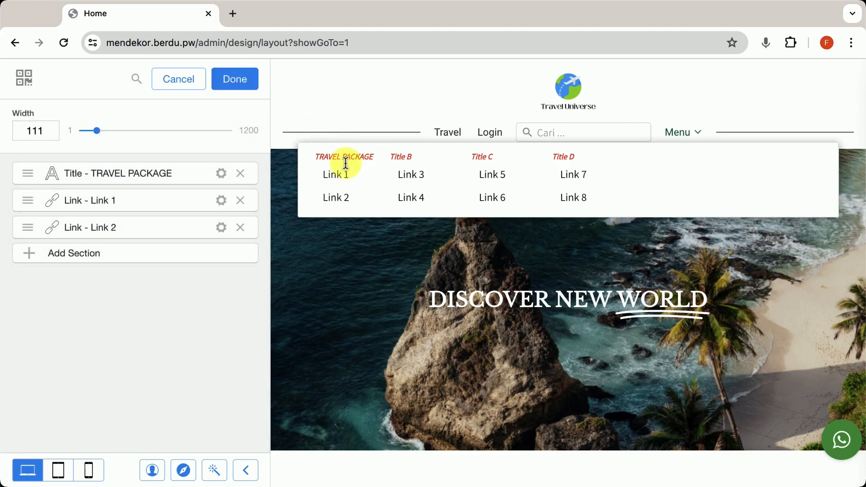
Rename Link 1 in the TRAVEL PACKAGE column to Group Tours, keeping its visibility at Always Show
left_click(221, 202)
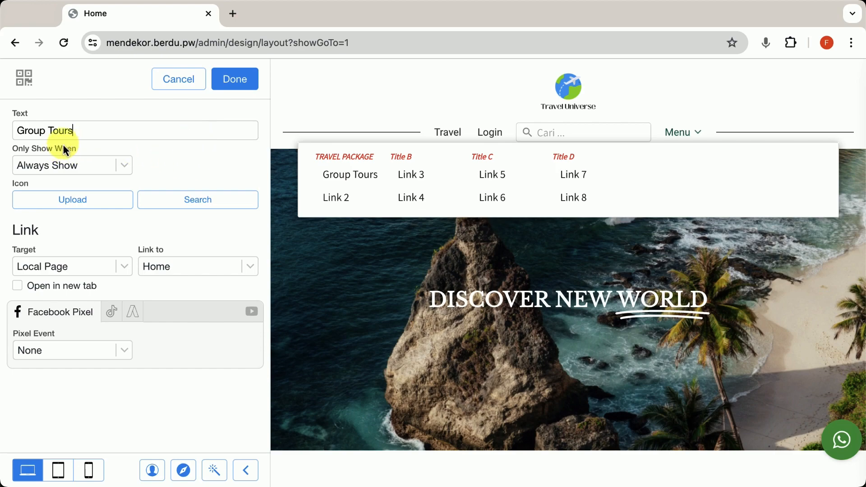
left_click(106, 165)
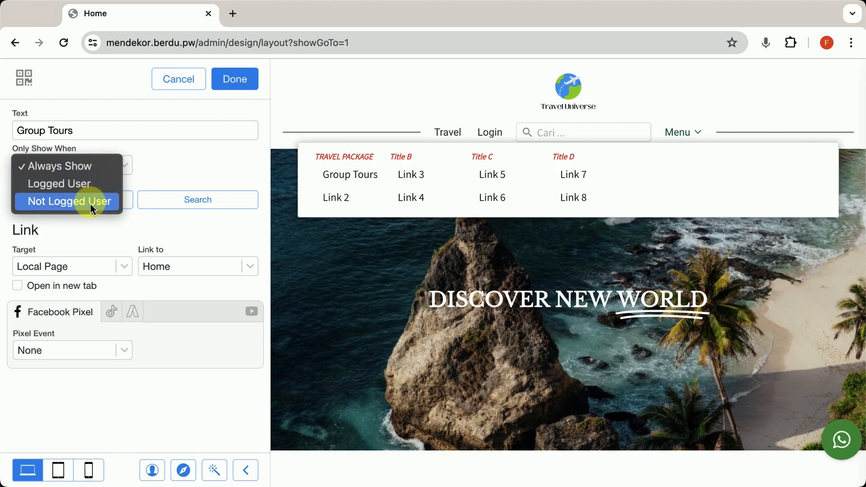
left_click(104, 165)
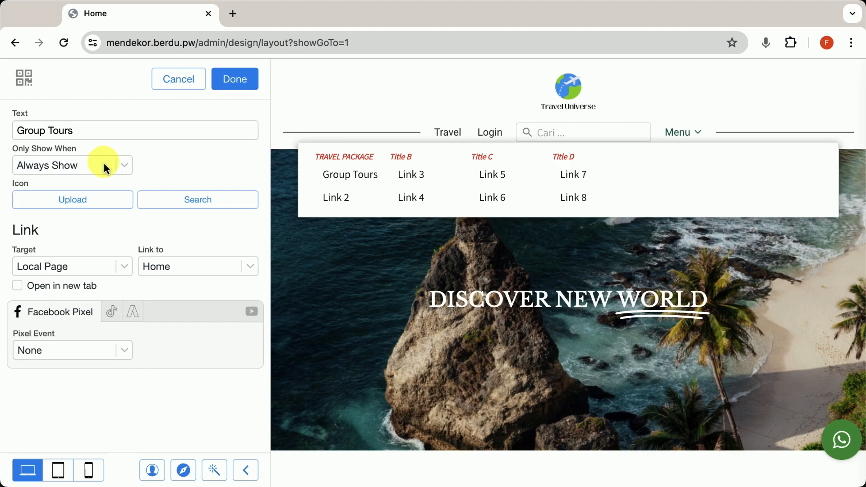
Try a solid paper-plane icon from the Telegram group on the Group Tours link and delete it
left_click(202, 199)
scroll(147, 321, "down", 4)
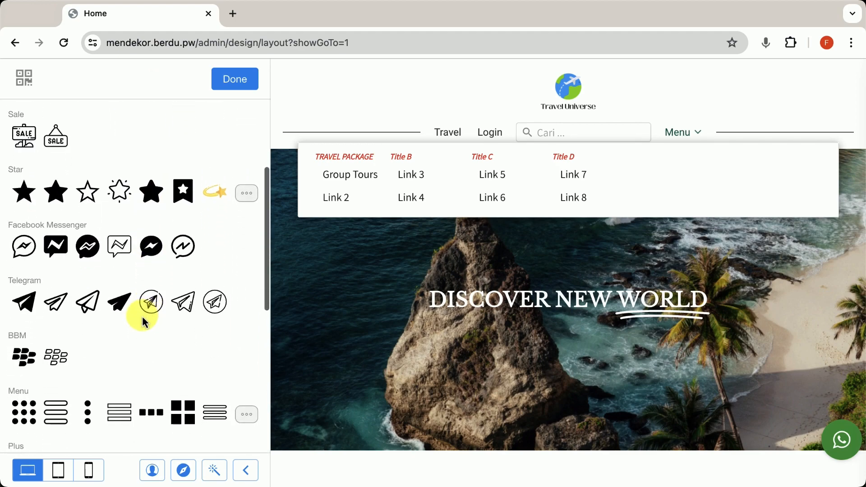
left_click(118, 302)
left_click(232, 81)
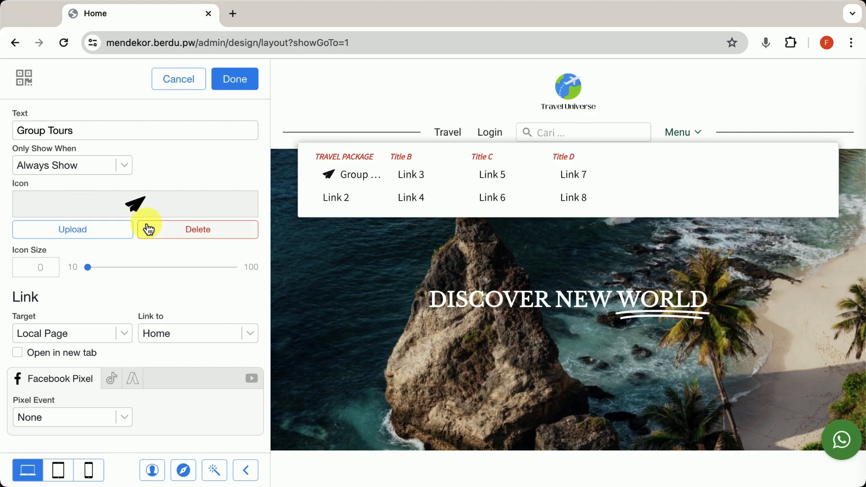
left_click(198, 232)
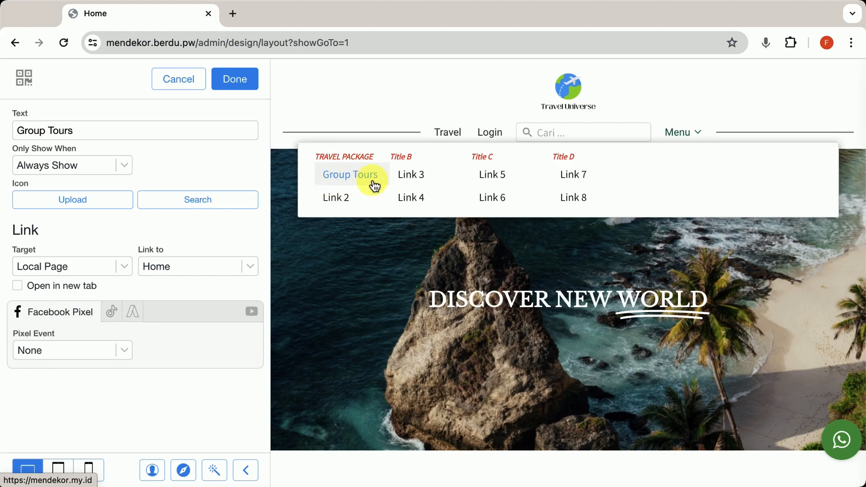
Link Group Tours to the local custom page GROUP TOUR and apply the link settings
left_click(83, 268)
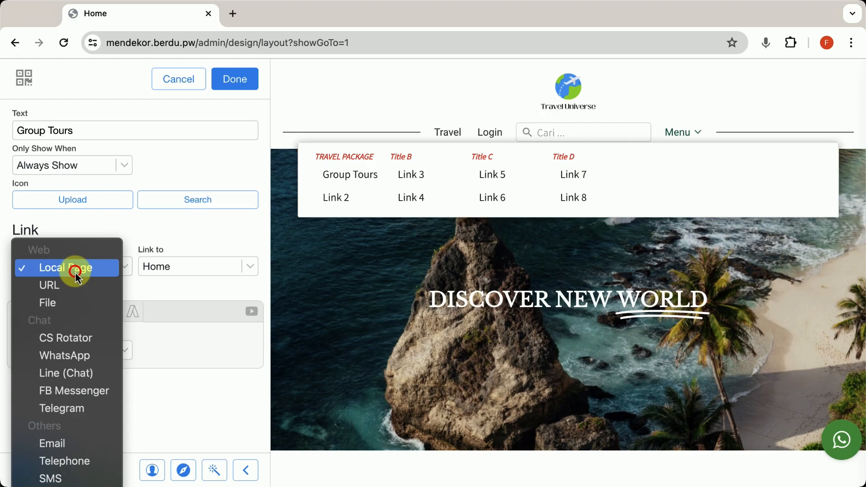
left_click(75, 272)
left_click(206, 270)
left_click(197, 447)
left_click(110, 298)
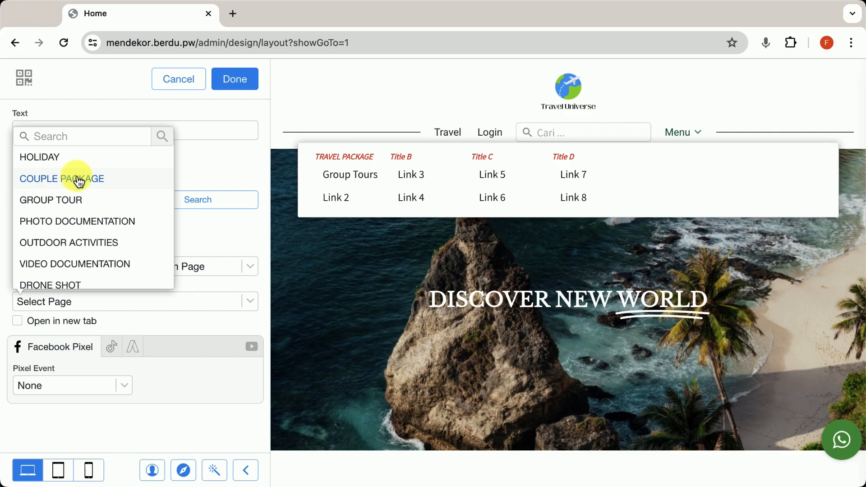
left_click(54, 202)
left_click(64, 307)
left_click(59, 321)
left_click(66, 305)
left_click(72, 324)
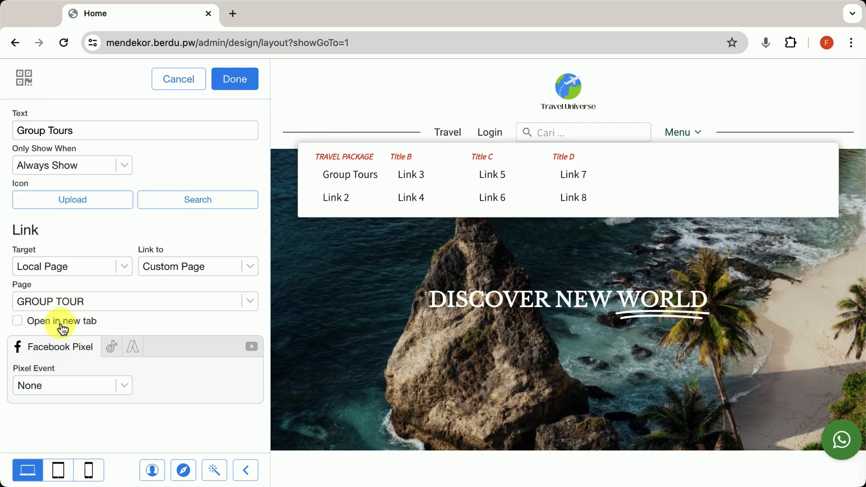
left_click(64, 306)
left_click(236, 80)
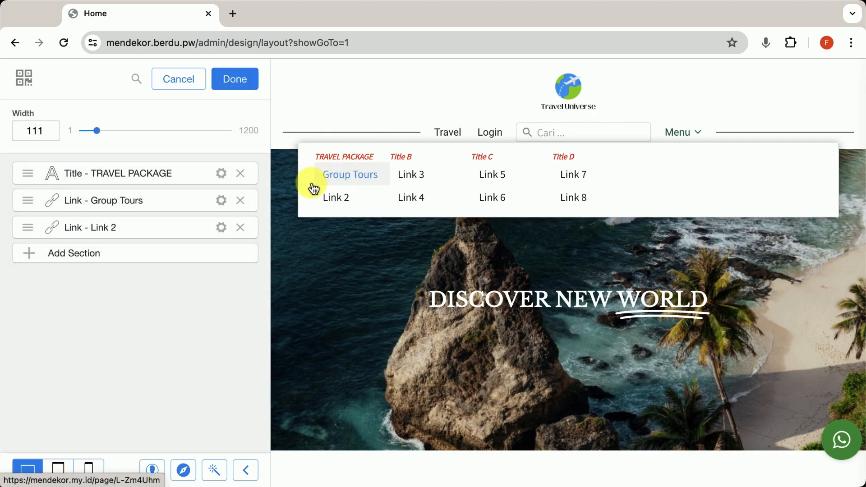
Rename Link 2 to Couple and link it to the custom page COUPLE PACKAGE
left_click(221, 228)
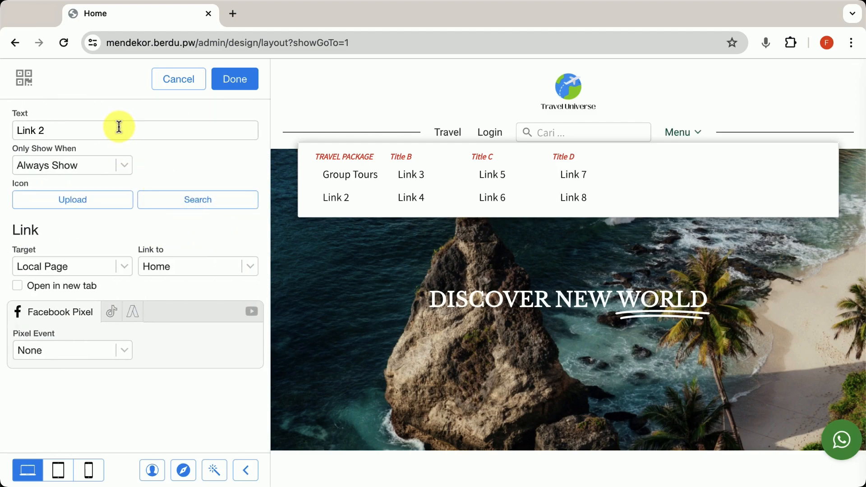
left_click(198, 266)
left_click(194, 443)
left_click(122, 300)
left_click(81, 178)
left_click(233, 80)
Add a link named Holiday to the TRAVEL PACKAGE column, pointing to the custom page HOLIDAY
left_click(155, 251)
left_click(145, 124)
triple_click(169, 131)
type("Holiday")
left_click(113, 266)
left_click(109, 270)
left_click(198, 266)
left_click(193, 443)
left_click(121, 302)
left_click(63, 157)
left_click(234, 81)
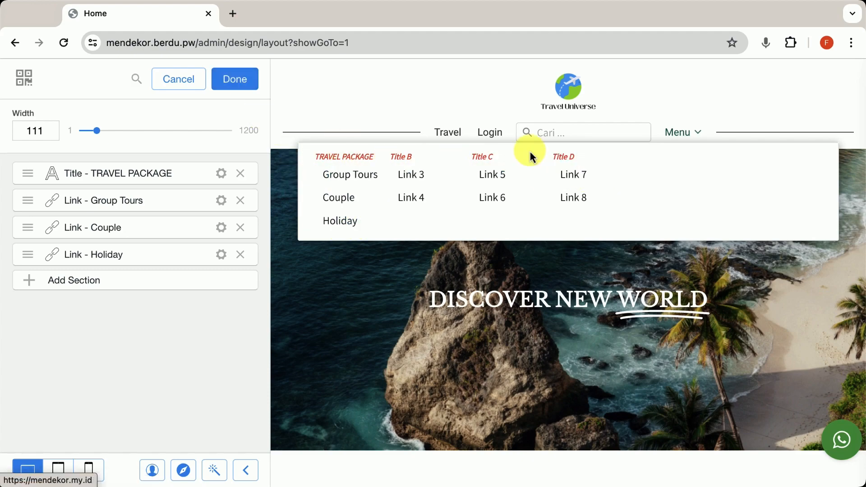
Rename the title of the Title B column to Destination
left_click(422, 187)
left_click(176, 173)
type("Destination")
left_click(234, 79)
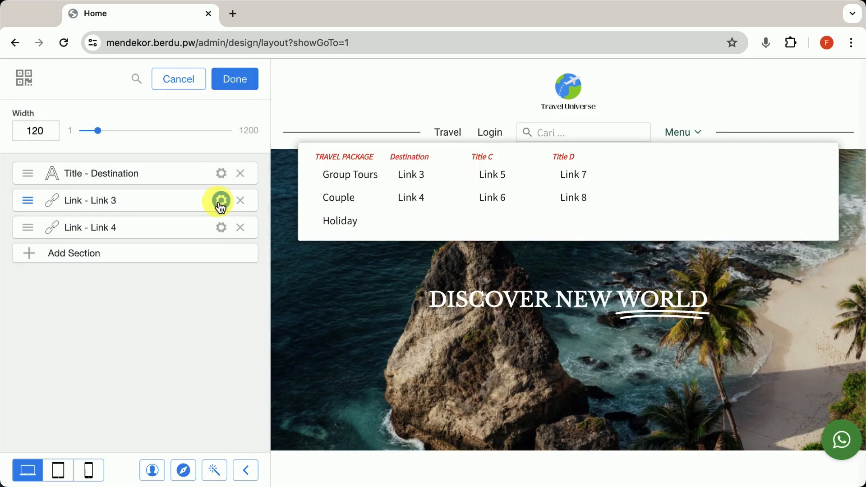
Rename the Destination column's Link 3 to Popular with a new link destination, and Link 4 to Culinary
left_click(218, 199)
type("Popular")
left_click(194, 266)
left_click(170, 323)
left_click(68, 302)
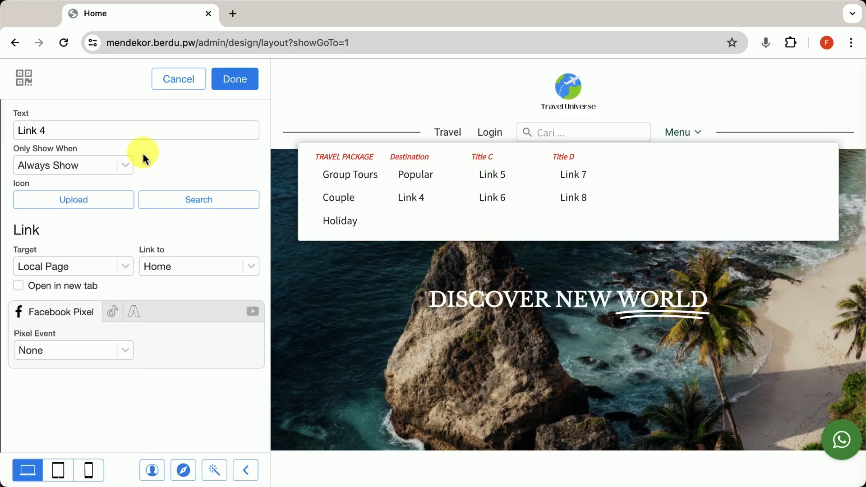
triple_click(131, 129)
type("B")
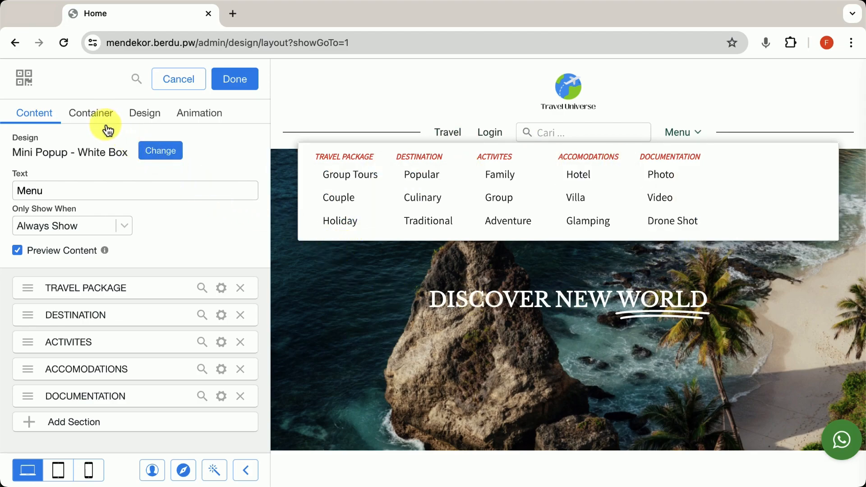
Compare the Mini Popup and Full Width designs for the mega menu and apply Mini Popup - Frosty
left_click(160, 152)
left_click(122, 170)
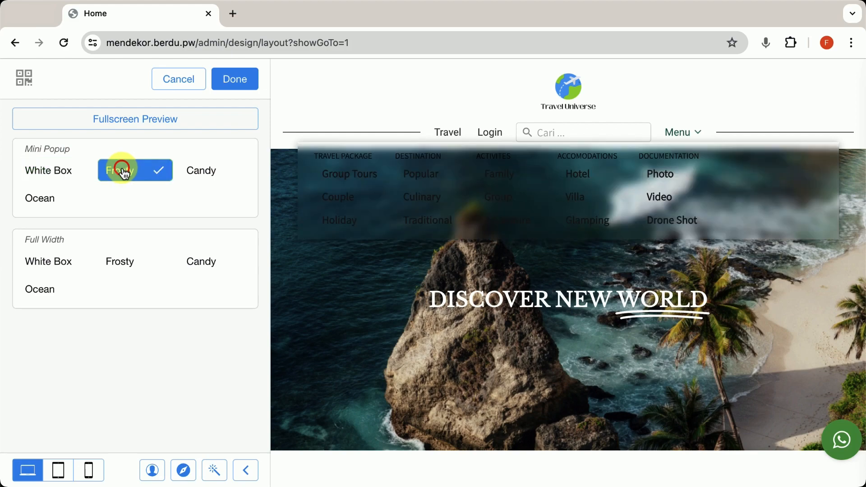
left_click(205, 177)
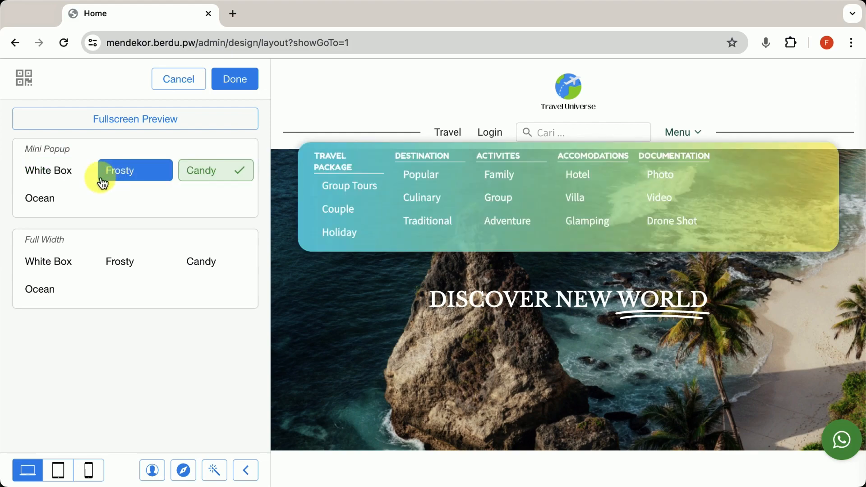
left_click(53, 198)
left_click(121, 269)
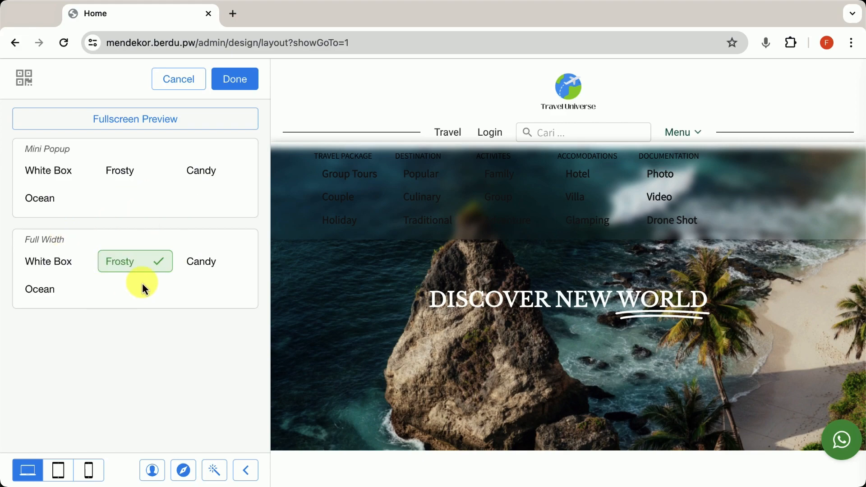
left_click(126, 172)
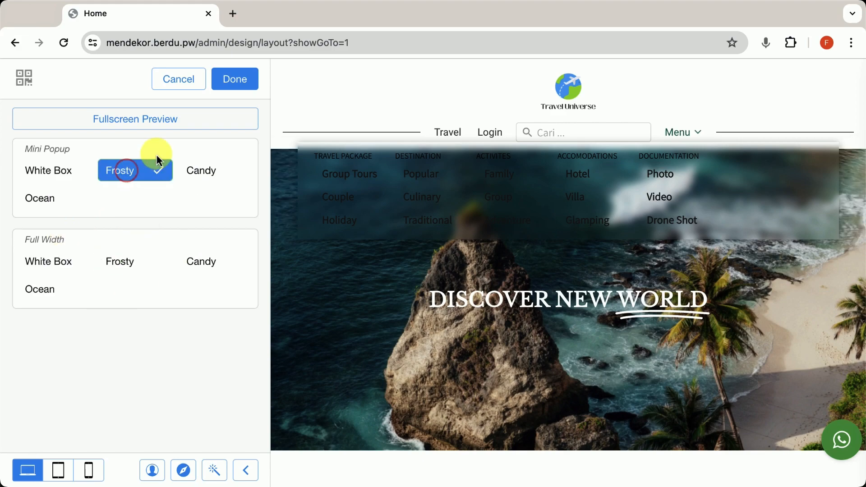
left_click(244, 89)
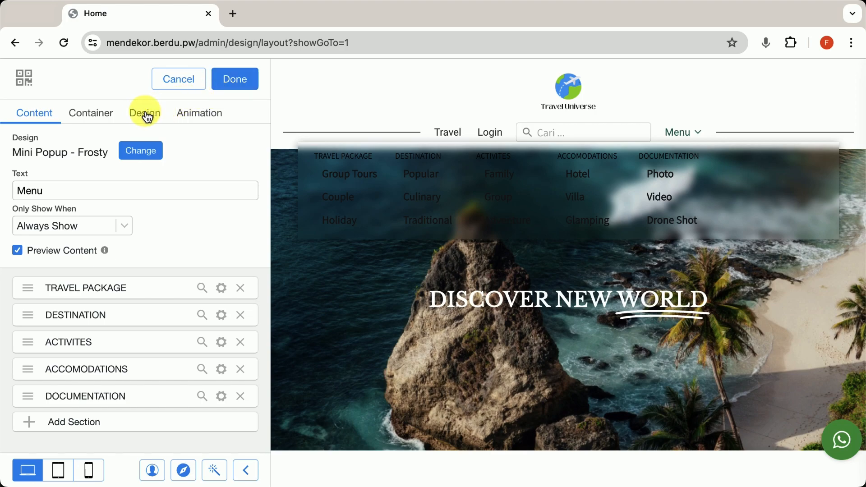
Set the text color of the mega menu's links to white
left_click(140, 117)
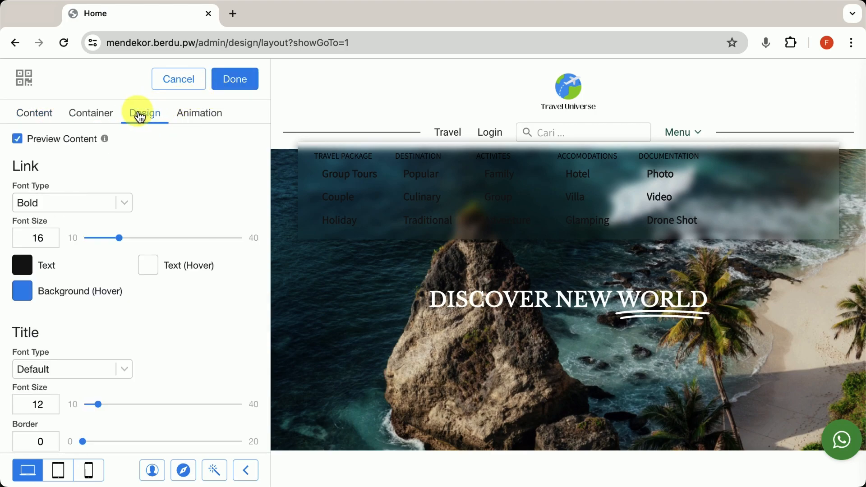
left_click(78, 202)
left_click(27, 268)
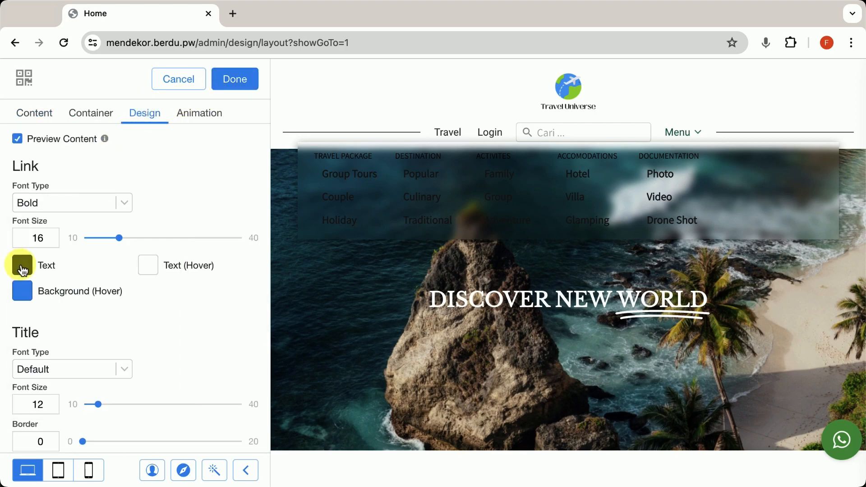
left_click(21, 265)
left_click(52, 120)
left_click(235, 79)
Set the mega menu's column titles to white text with the Bold font type
scroll(165, 330, "down", 1)
left_click(72, 336)
left_click(22, 432)
left_click(56, 120)
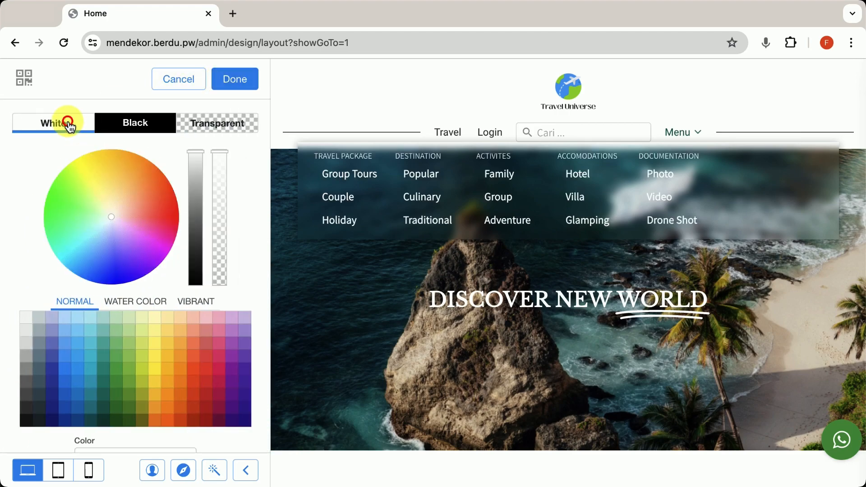
left_click(234, 79)
left_click(98, 336)
left_click(71, 187)
Set the mega menu links' font type to Assistant and their font size to 13
left_click(57, 174)
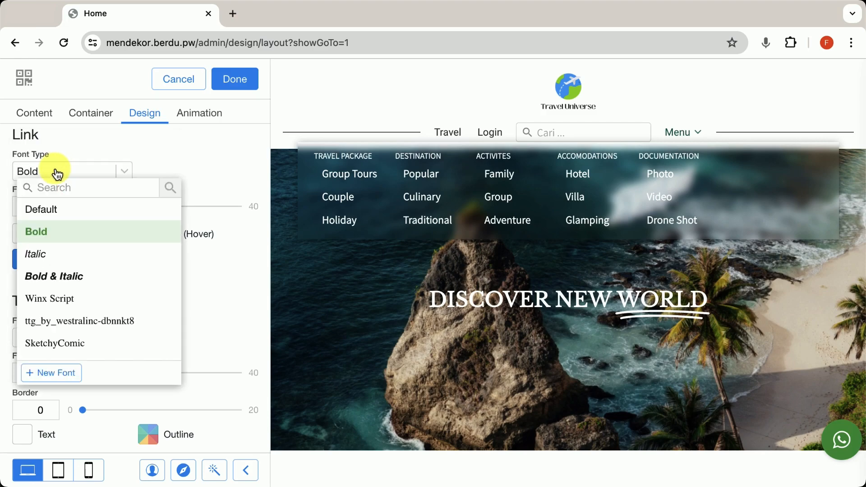
type("as")
left_click(45, 211)
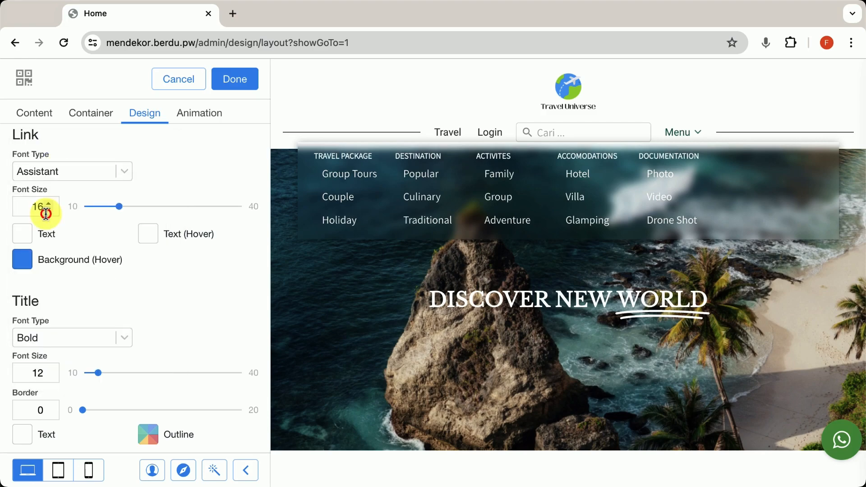
left_click_drag(120, 207, 98, 205)
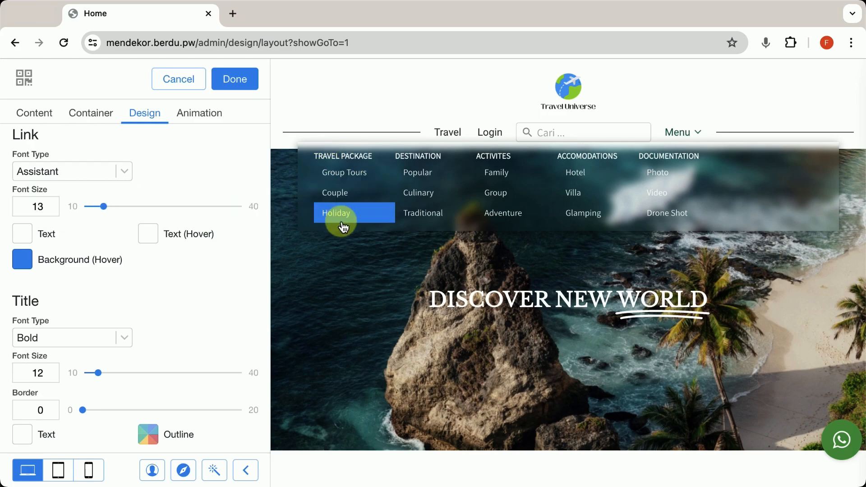
Set the hover background color of the mega menu links to dark green from the normal palette
left_click(21, 261)
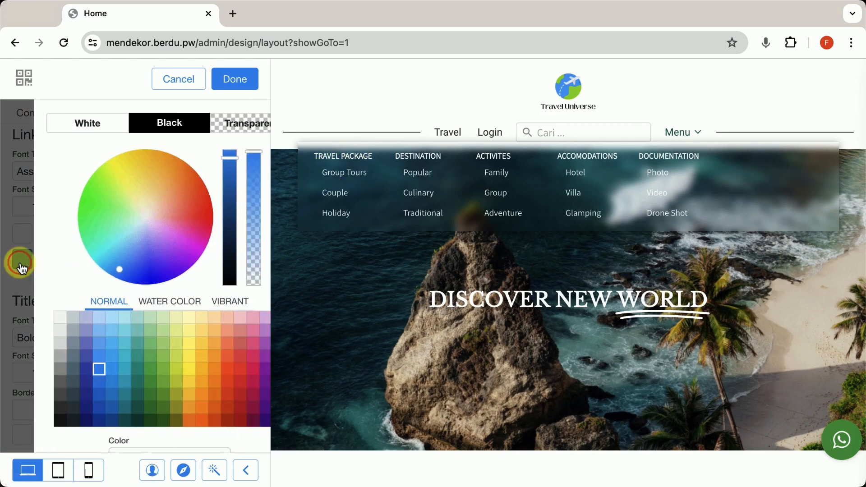
left_click(103, 387)
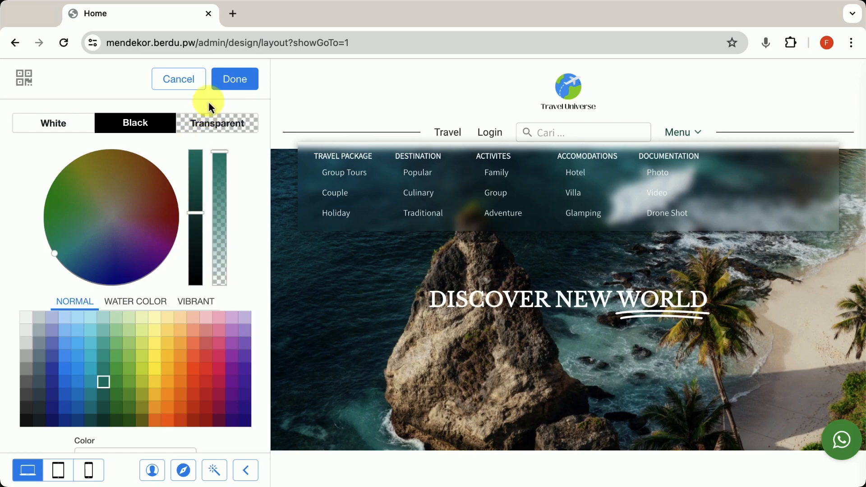
left_click(230, 80)
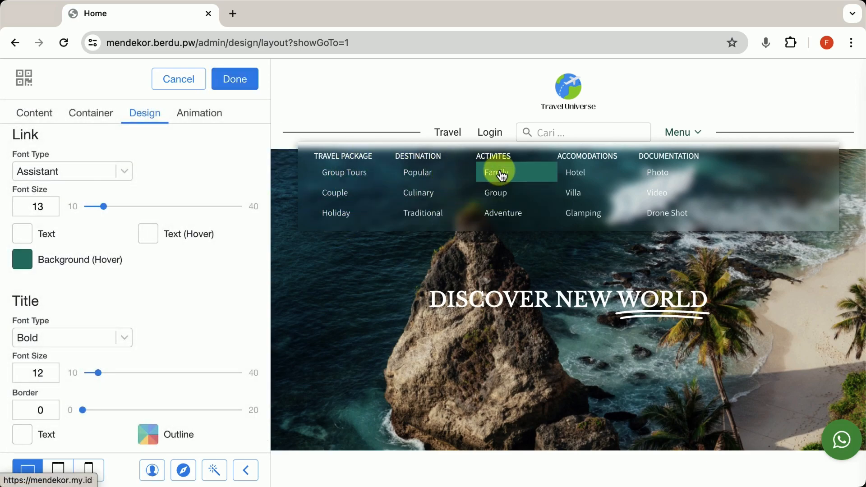
scroll(210, 315, "down", 1)
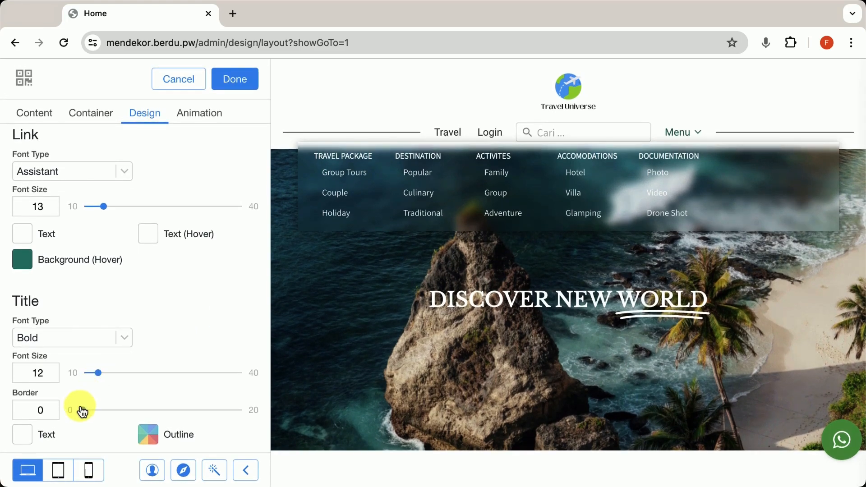
mouse_move(84, 411)
left_mouse_down()
mouse_move(136, 406)
mouse_move(85, 411)
left_mouse_up()
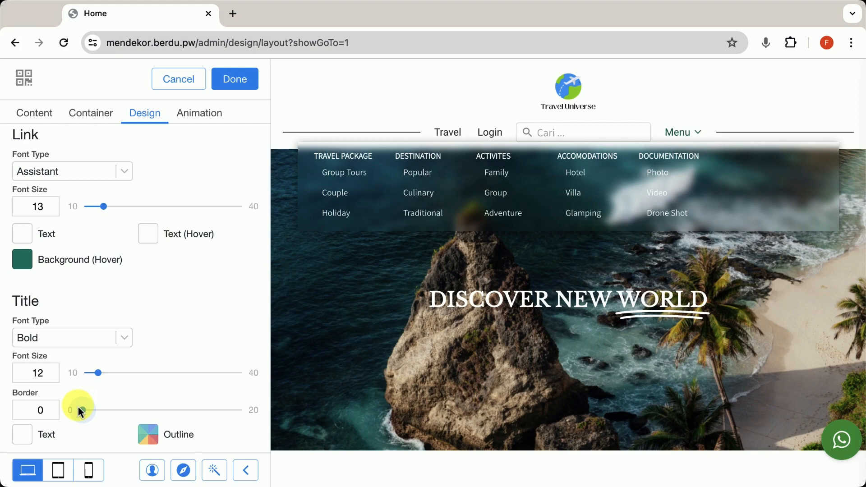
left_click(81, 338)
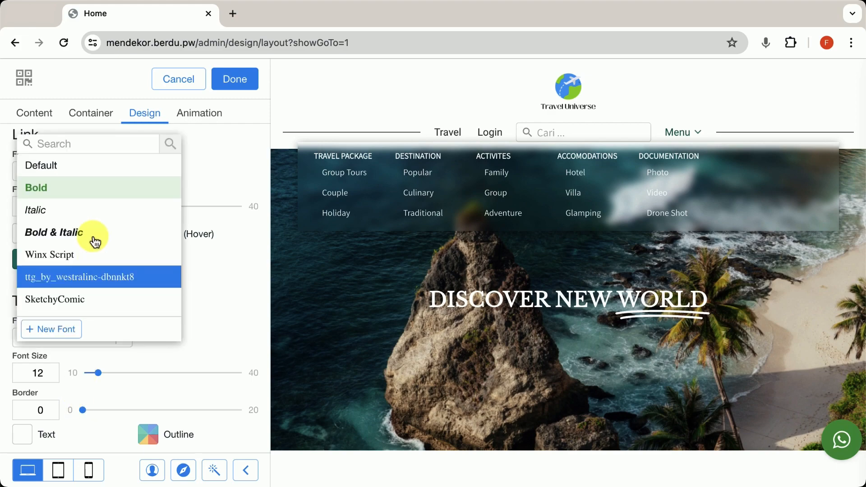
Set the mega menu container's radius to 1, horizontal margin to 73 and top margin to 4
left_click(92, 113)
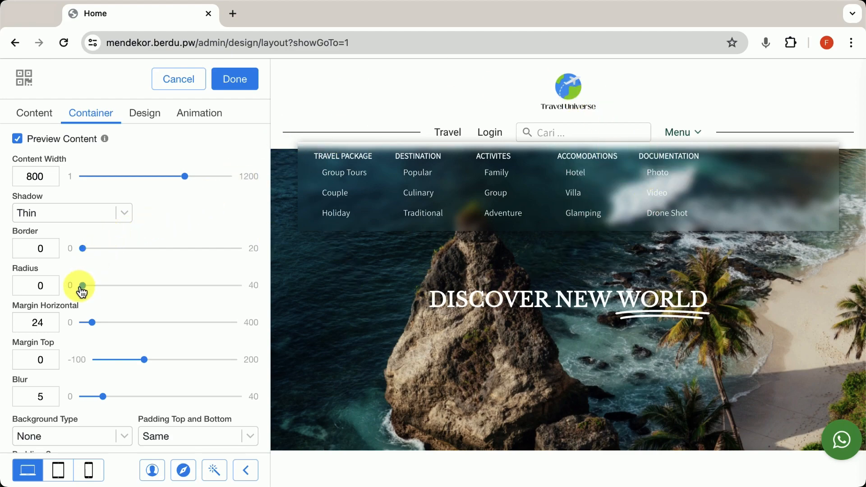
left_click_drag(89, 286, 85, 288)
left_click_drag(92, 322, 110, 323)
mouse_move(144, 360)
left_mouse_down()
mouse_move(153, 361)
mouse_move(143, 361)
left_mouse_up()
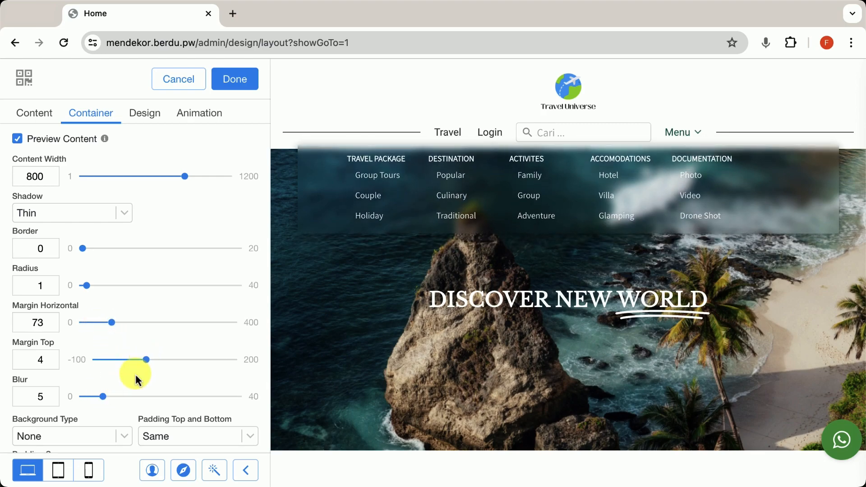
Try the Color, Image, Gradient and Pattern background types on the mega menu container, and set it back to None
scroll(136, 375, "down", 1)
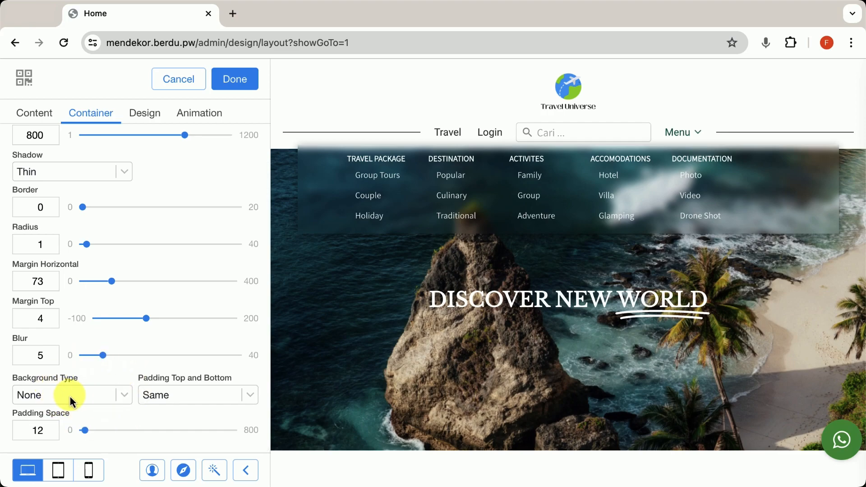
left_click(107, 394)
left_click(72, 414)
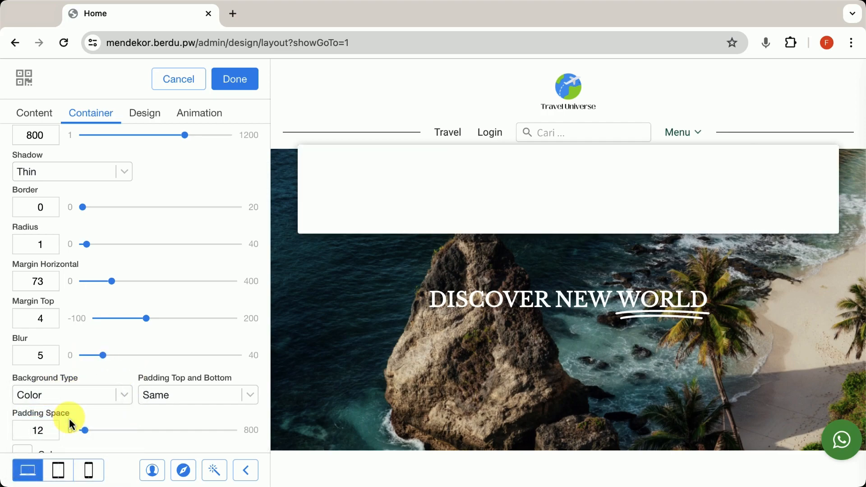
left_click(94, 400)
left_click(76, 413)
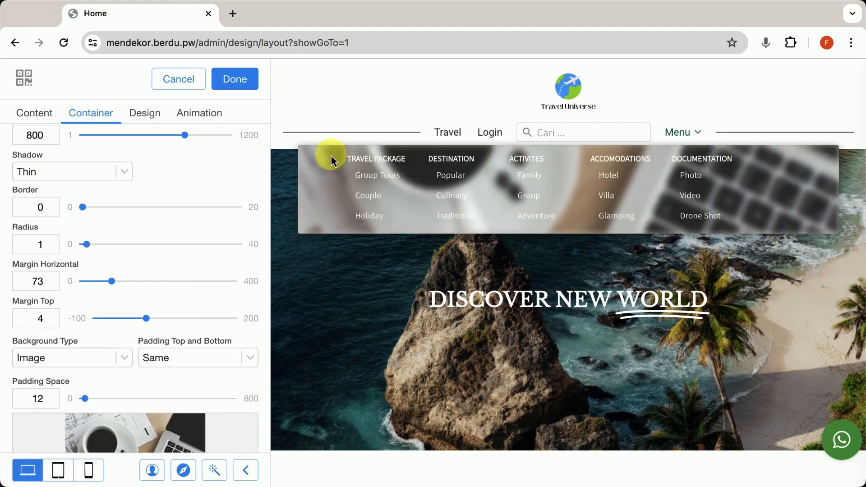
left_click(98, 357)
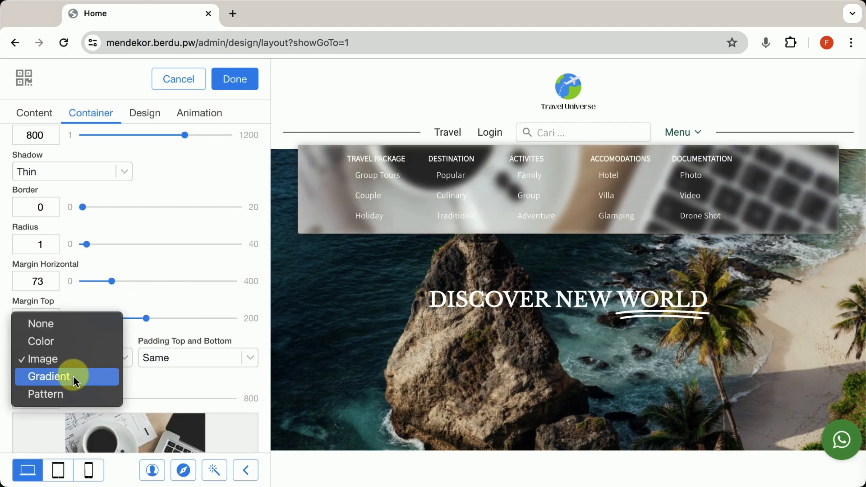
left_click(73, 375)
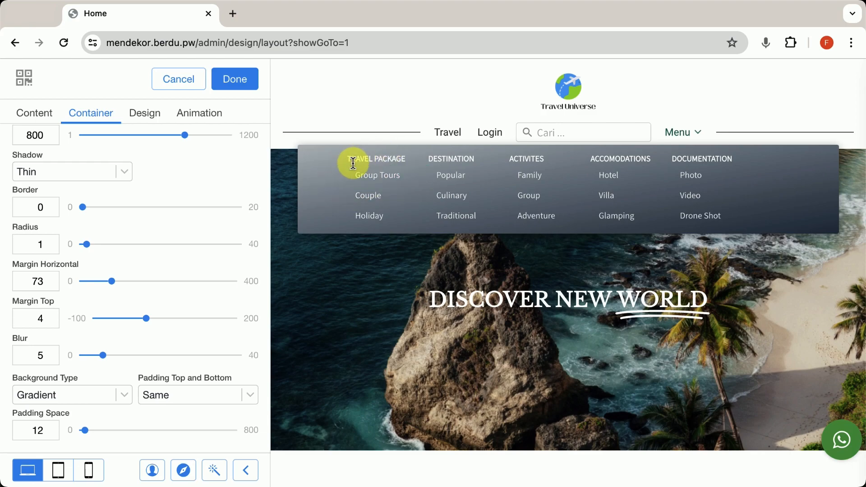
left_click(83, 395)
left_click(68, 413)
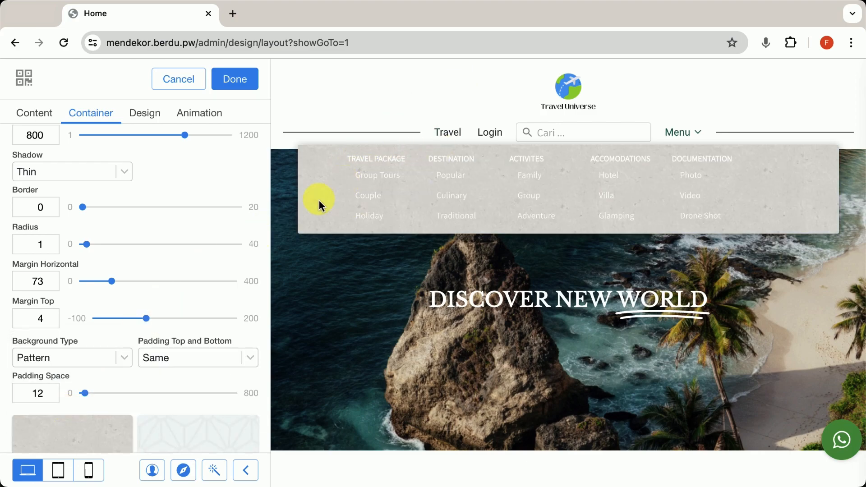
scroll(121, 389, "down", 2)
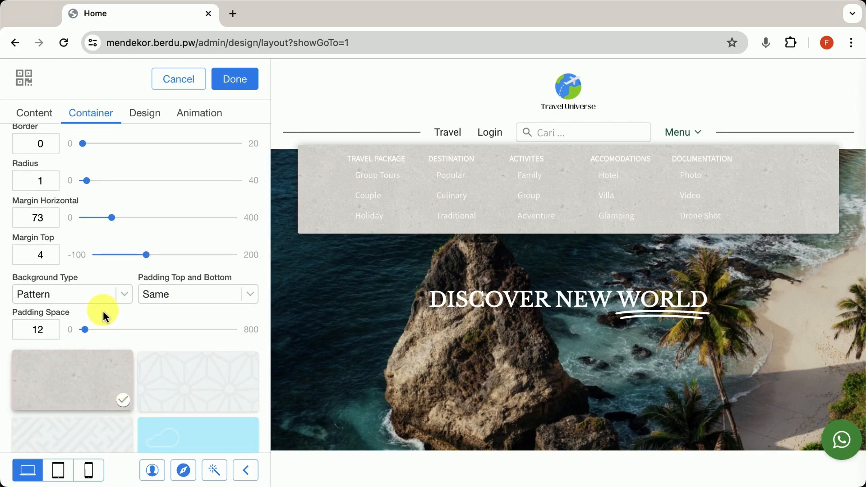
left_click(97, 296)
left_click(70, 232)
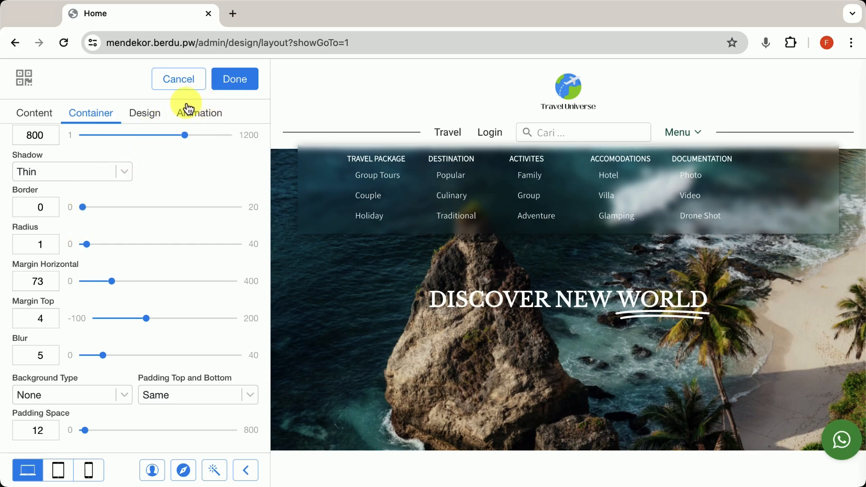
Try the From top animation on the mega menu container, replay it, and reset the animation type to None
left_click(202, 115)
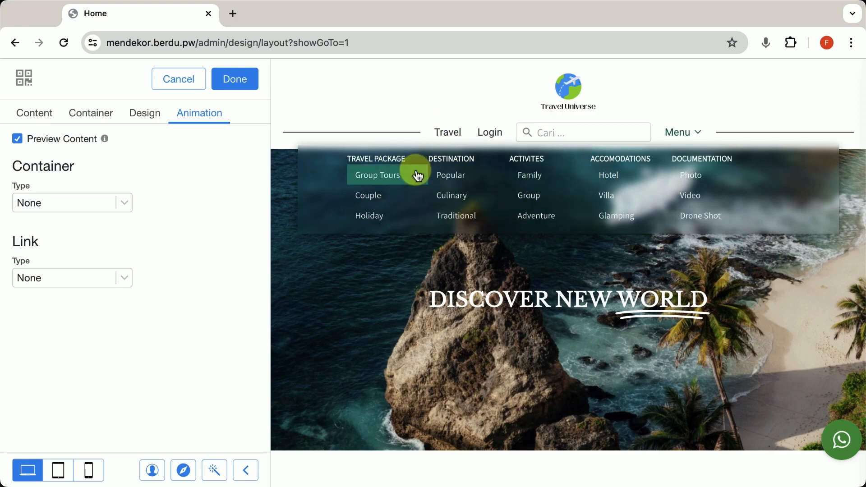
left_click(107, 203)
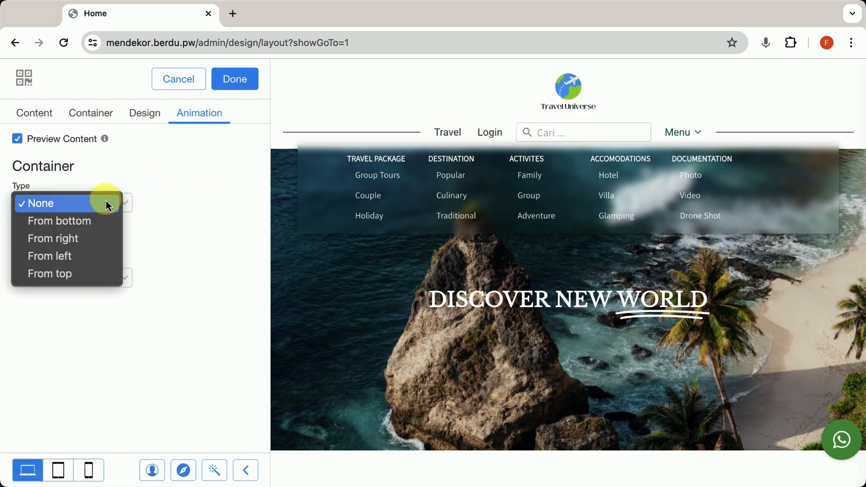
left_click(76, 274)
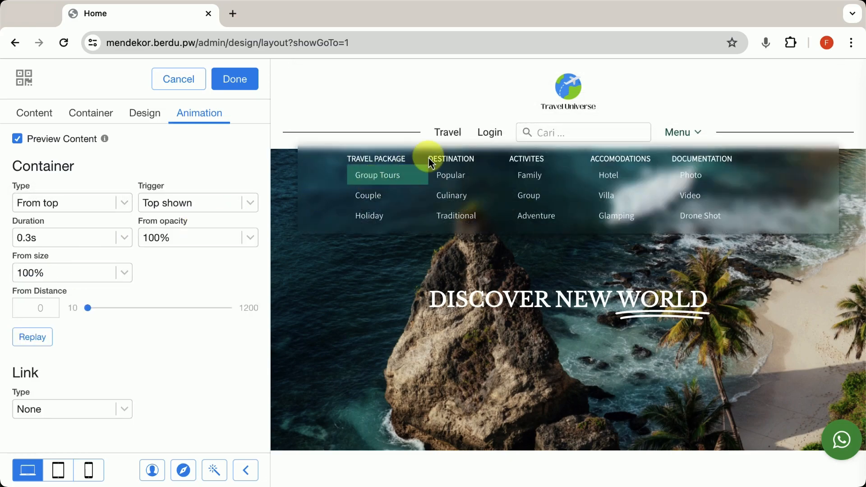
left_click(36, 346)
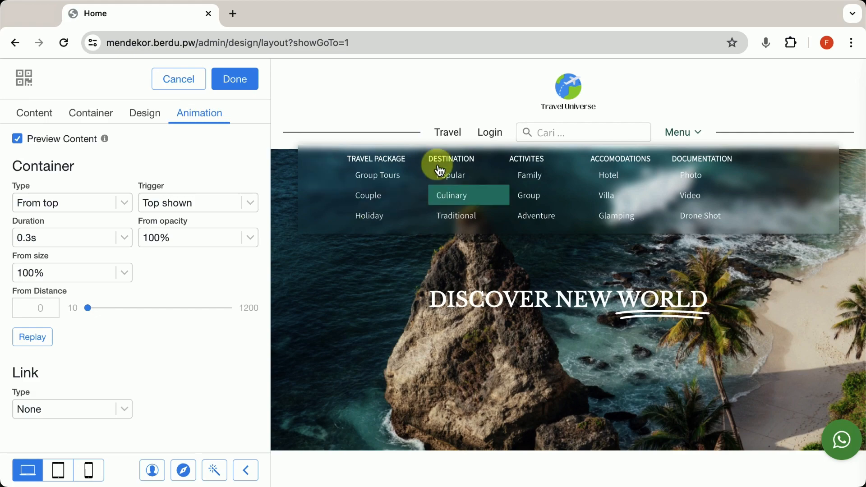
left_click(92, 201)
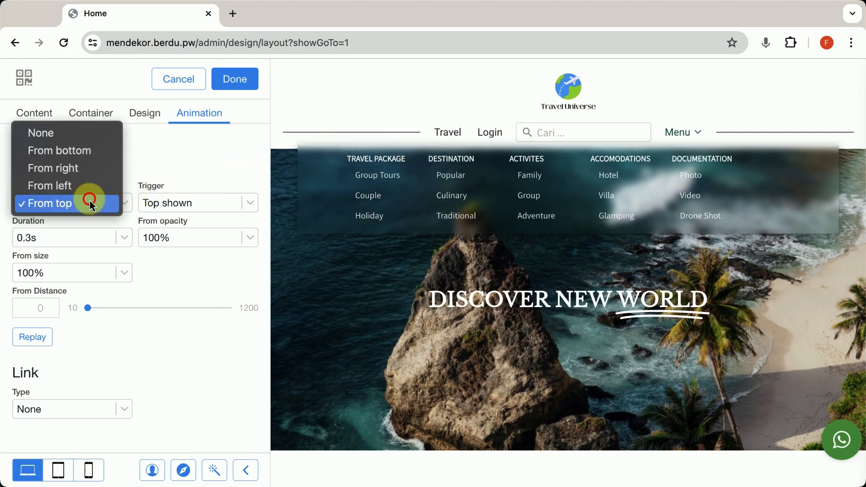
left_click(75, 137)
Set the mega menu links' animation type to From bottom and replay it
left_click(75, 276)
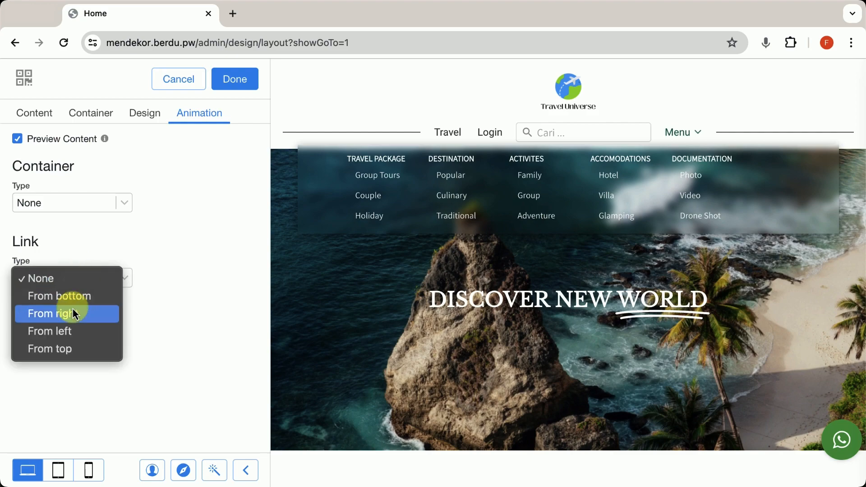
left_click(89, 300)
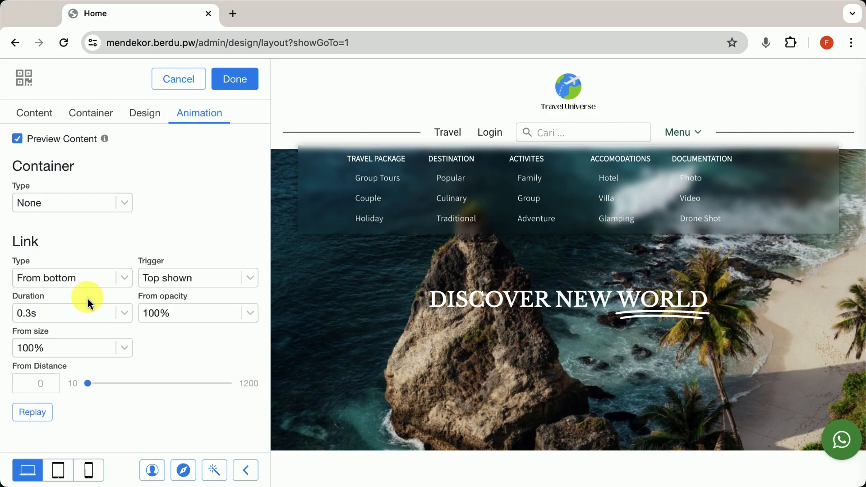
left_click(34, 414)
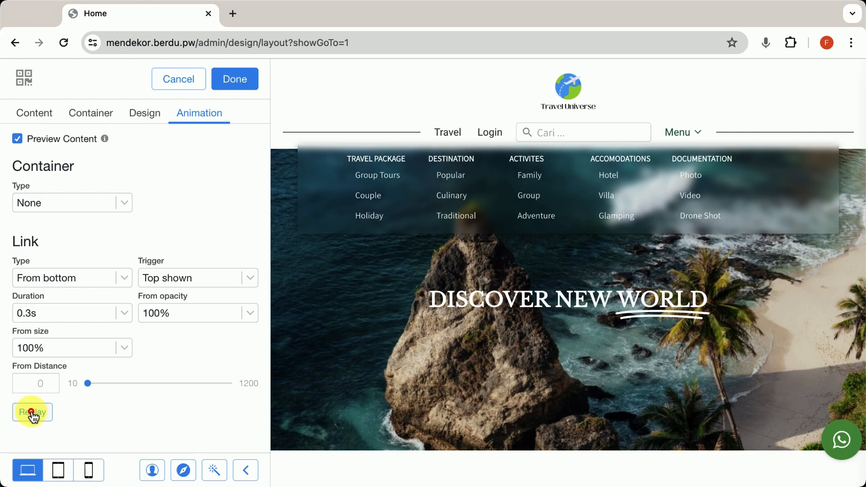
Replay the mega menu links' From bottom animation to check how it plays in the preview
left_click(34, 414)
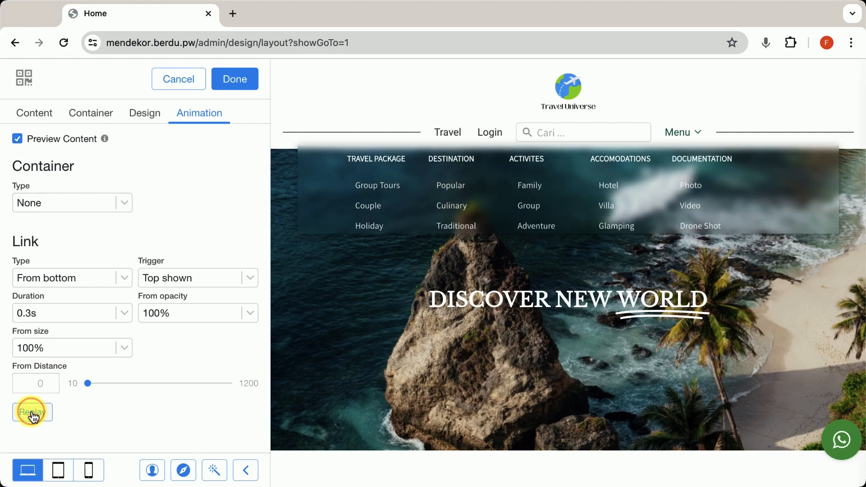
left_click(34, 414)
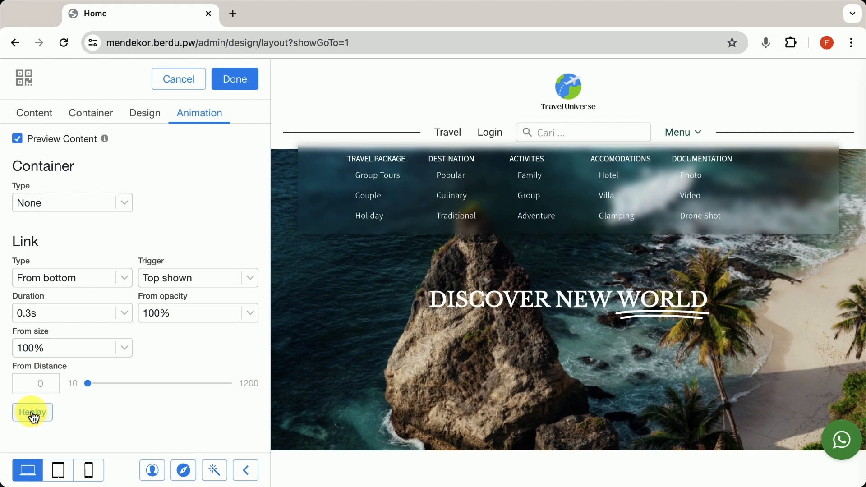
left_click(38, 380)
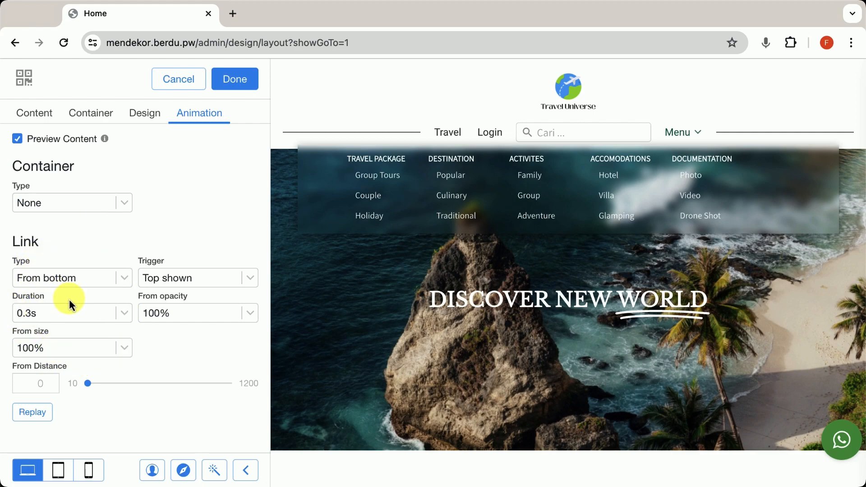
Set the link animation's duration to 0.6s and its starting opacity to 0%, and replay it
left_click(99, 314)
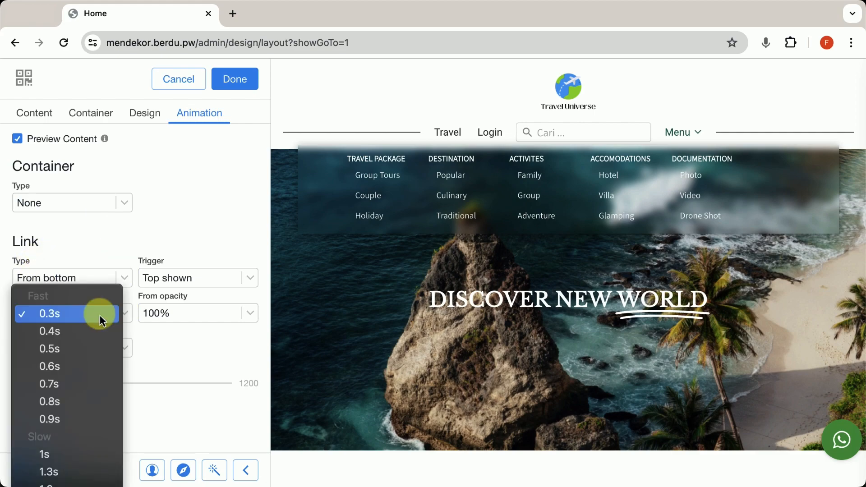
left_click(88, 373)
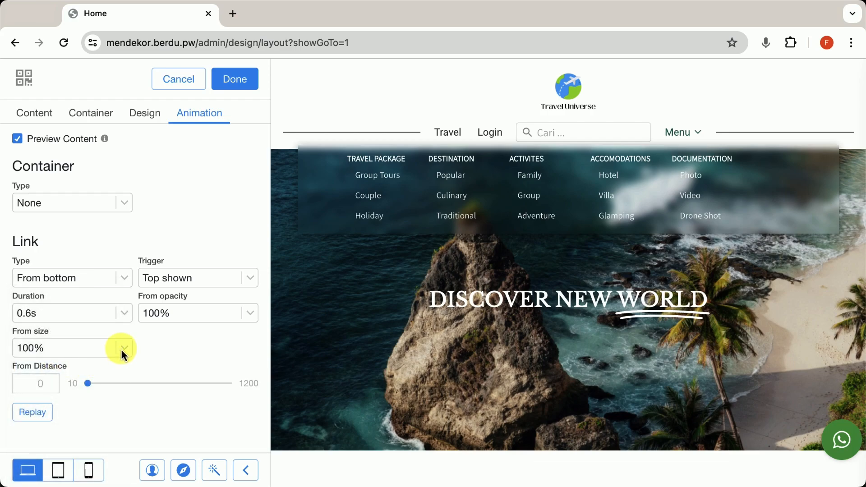
left_click(197, 308)
left_click(178, 383)
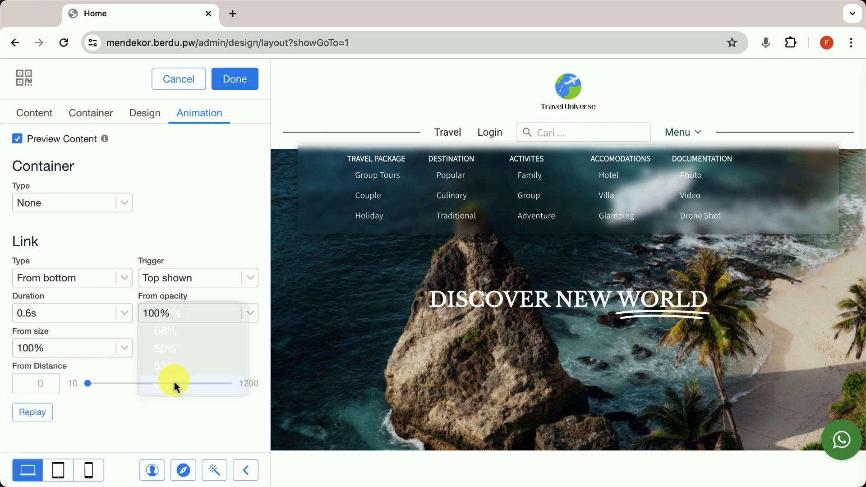
left_click(44, 415)
left_click(44, 415)
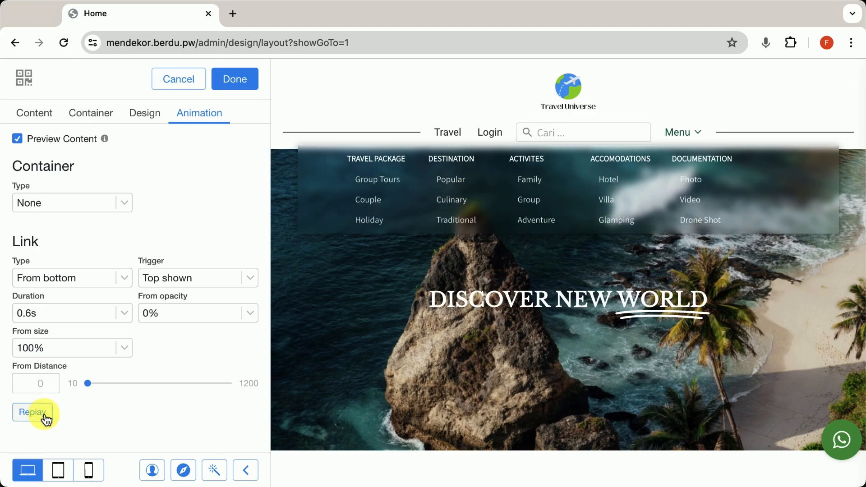
Accept the mega menu and navigation changes, save the layout, and view the live website
left_click(234, 80)
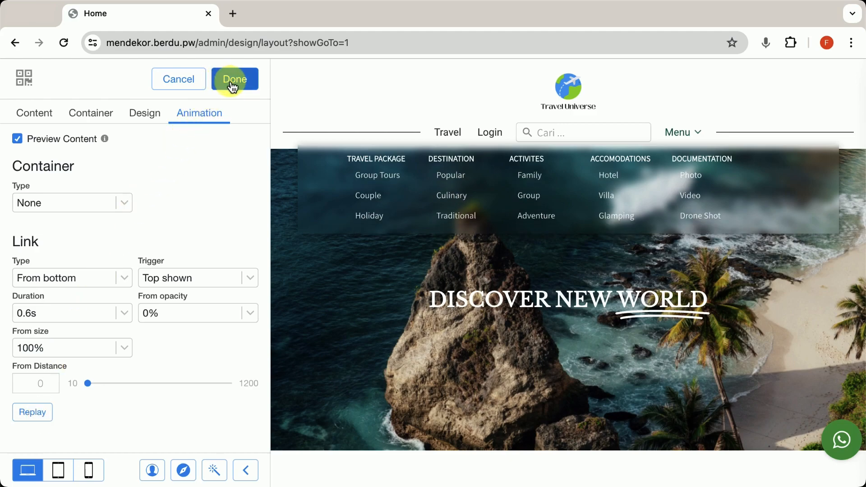
left_click(235, 81)
left_click(235, 83)
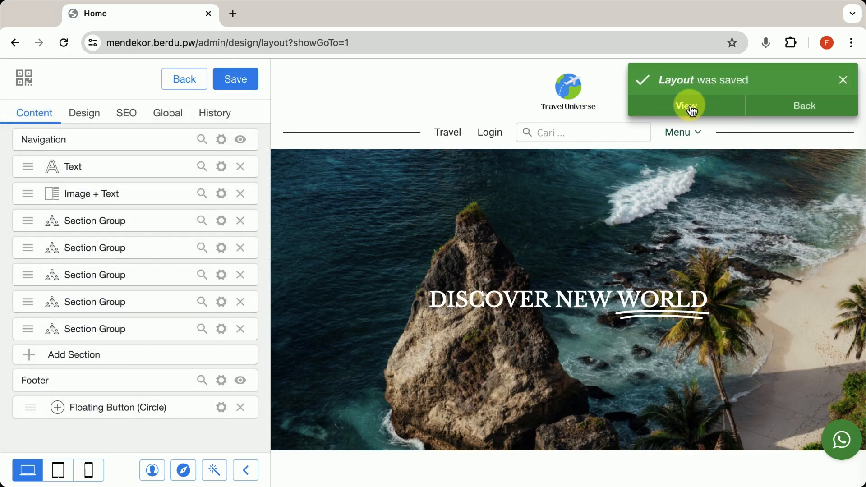
left_click(689, 108)
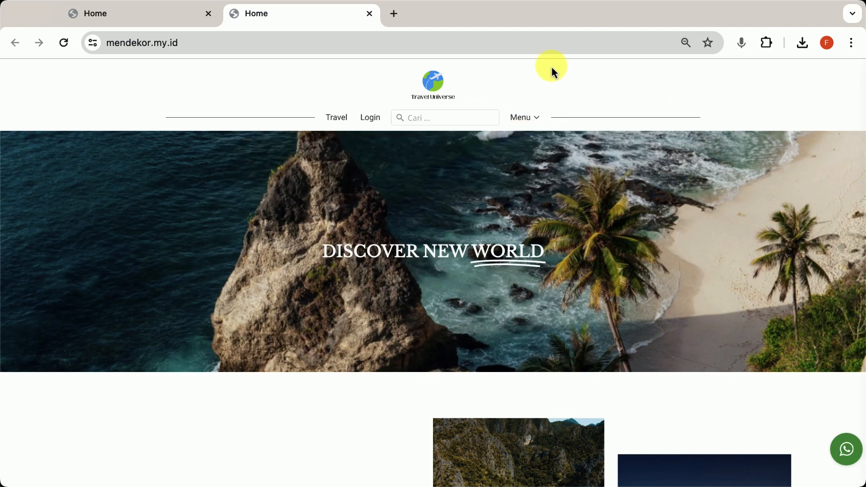
Test the Popular link under Destination in the live mega menu, review its page, and return to the home page
mouse_move(524, 120)
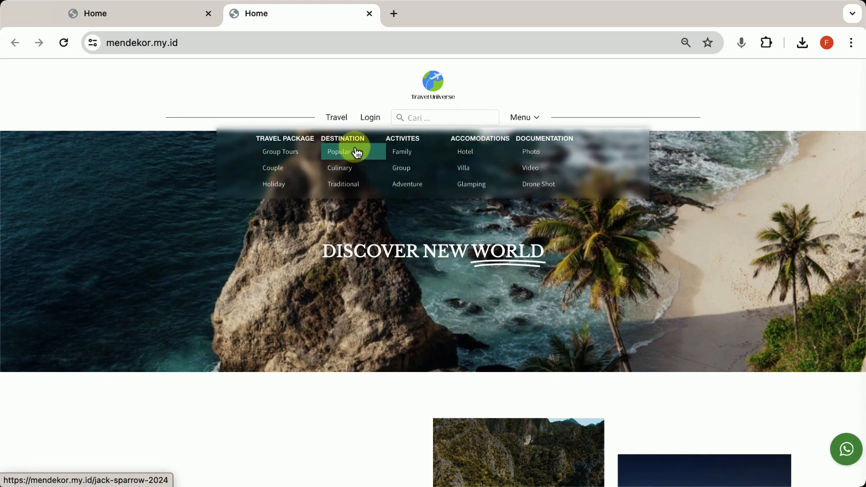
left_click(340, 155)
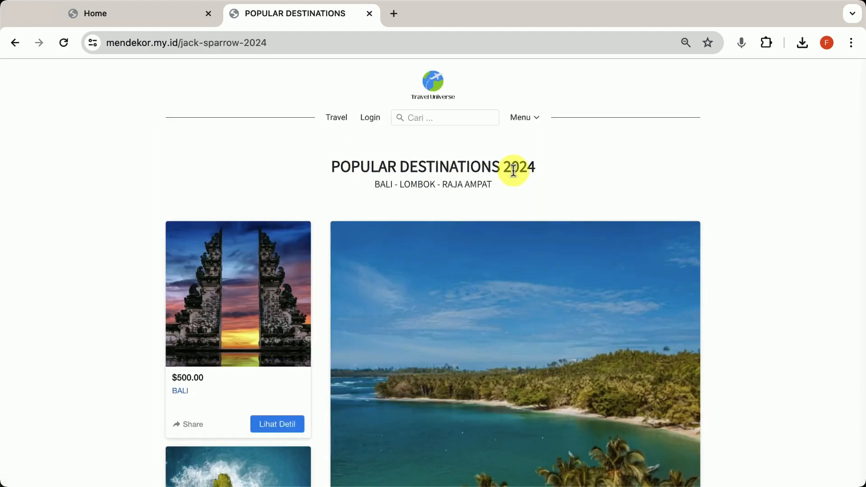
scroll(514, 171, "down", 10)
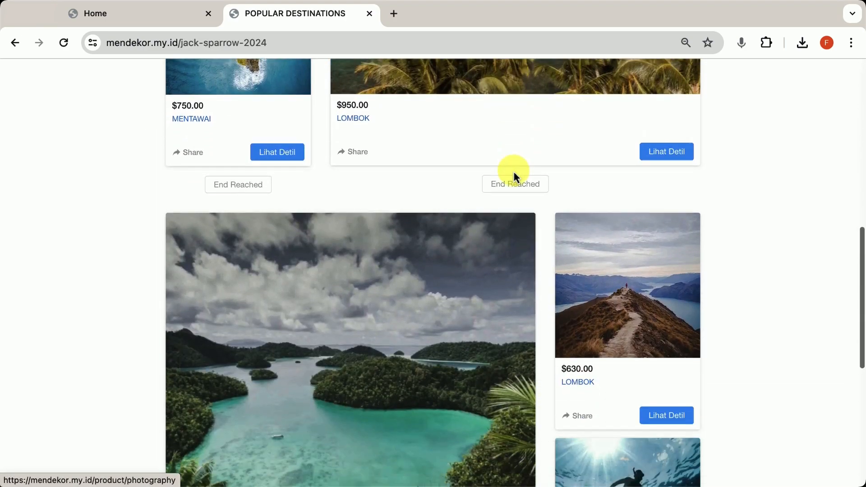
scroll(513, 172, "down", 7)
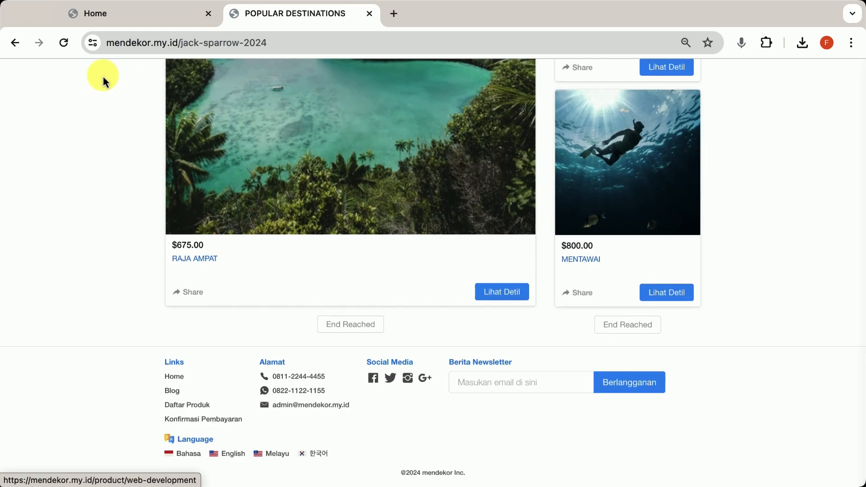
left_click(15, 43)
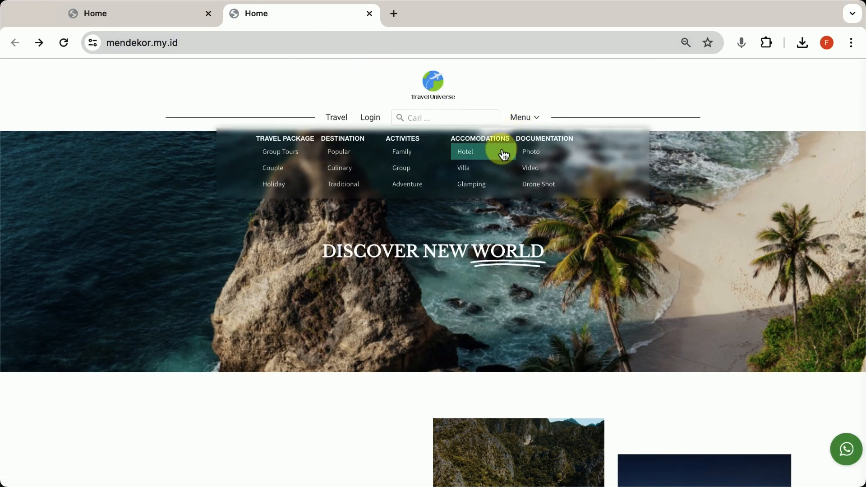
Test the Photo link under Documentation in the live mega menu and look through its page
left_click(532, 153)
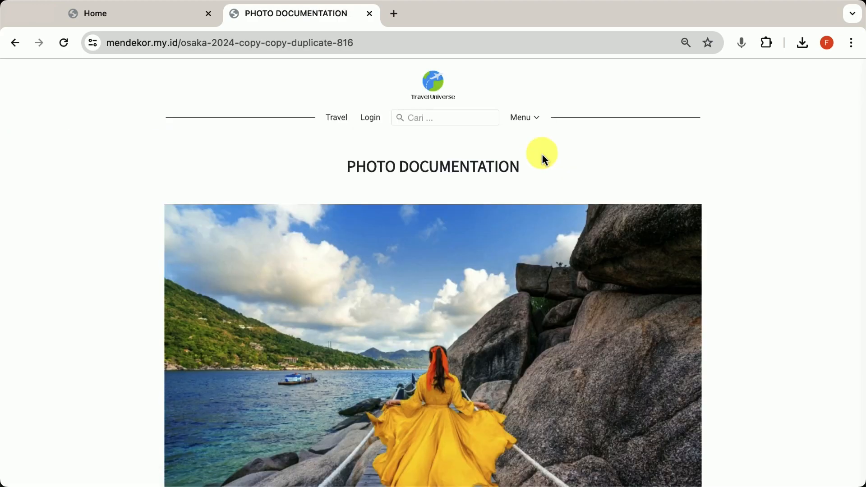
scroll(545, 159, "down", 5)
scroll(543, 158, "down", 12)
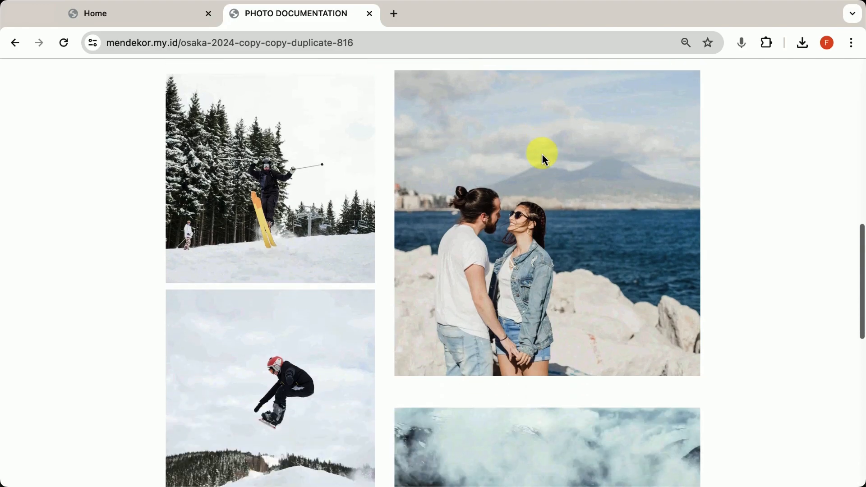
scroll(542, 155, "down", 9)
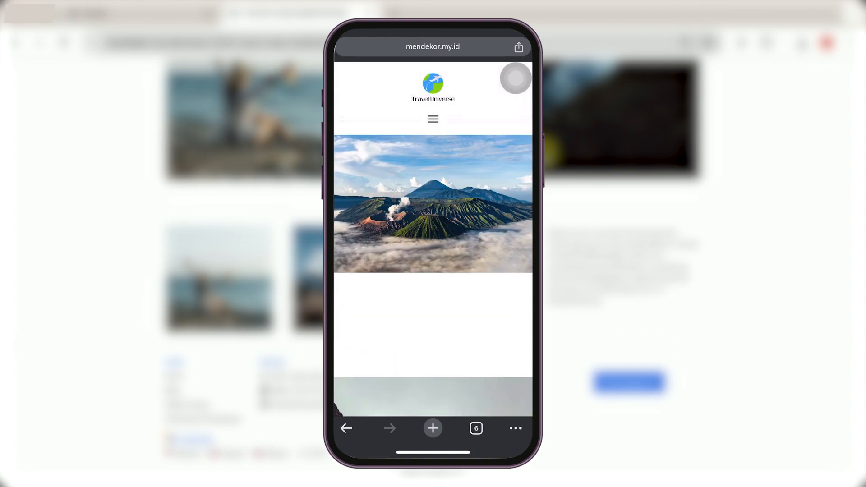
Look through the live website's mobile layout on a phone, down to the footer and back up
scroll(433, 252, "down", 2)
scroll(433, 252, "down", 10)
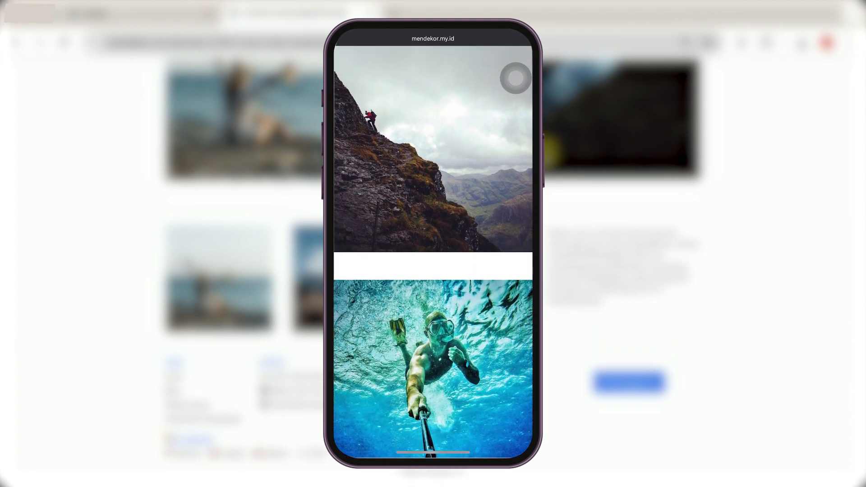
scroll(516, 78, "down", 10)
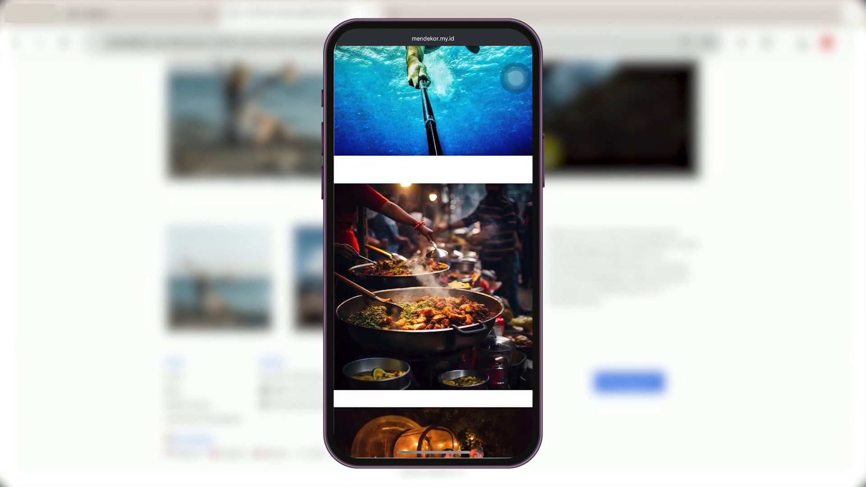
scroll(516, 78, "down", 7)
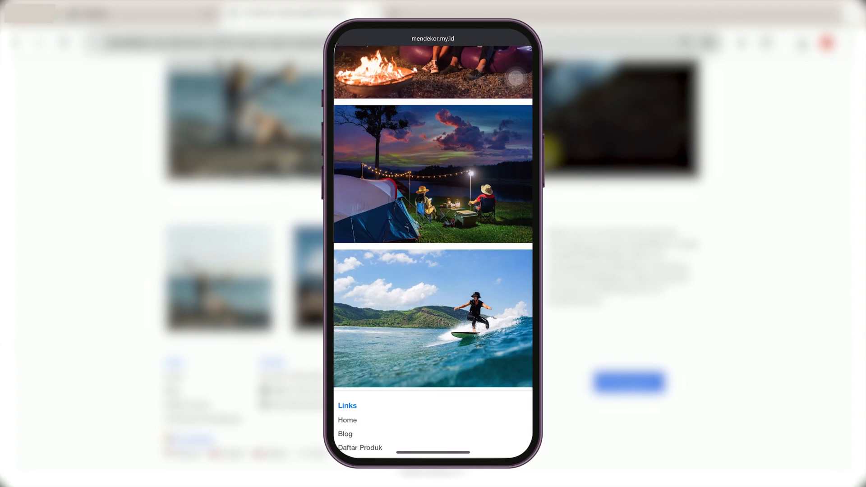
scroll(516, 77, "down", 2)
scroll(516, 77, "up", 10)
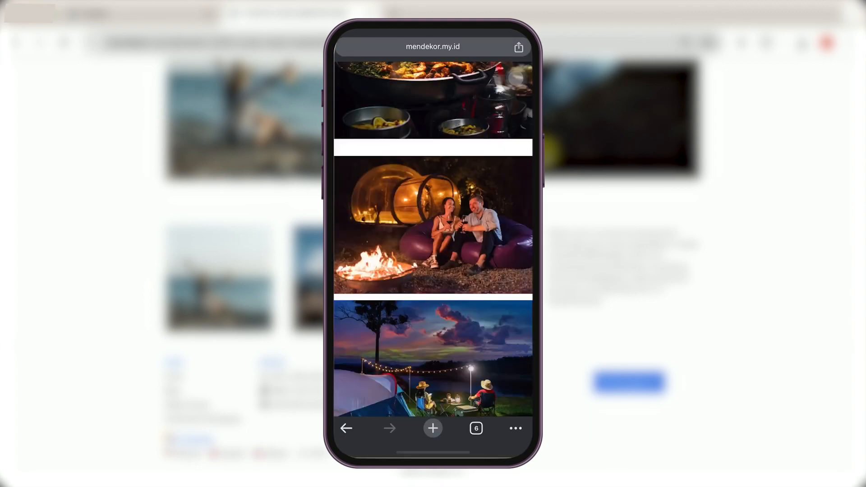